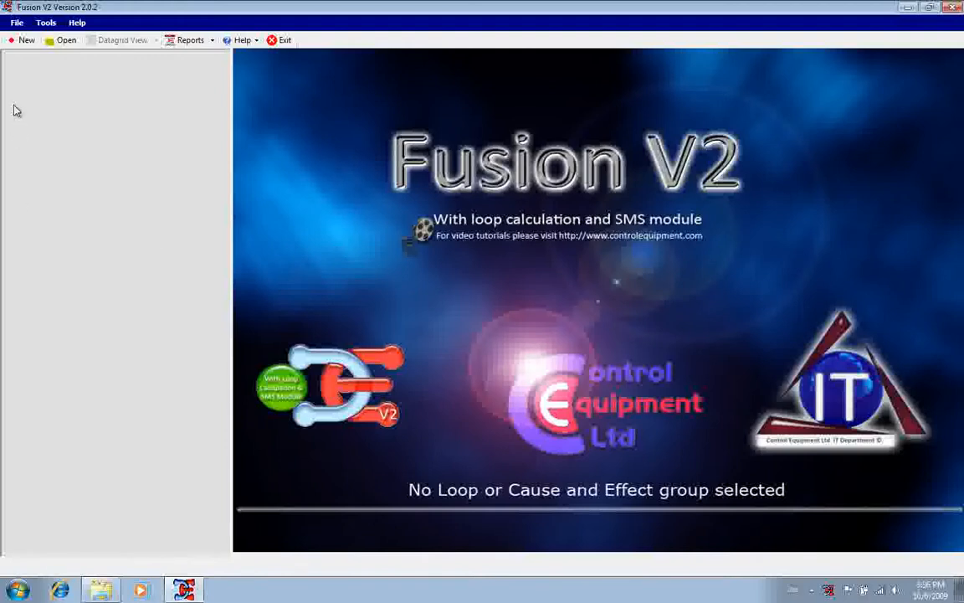
Open the Cause and Effect file Test from the Desktop
left_click(54, 46)
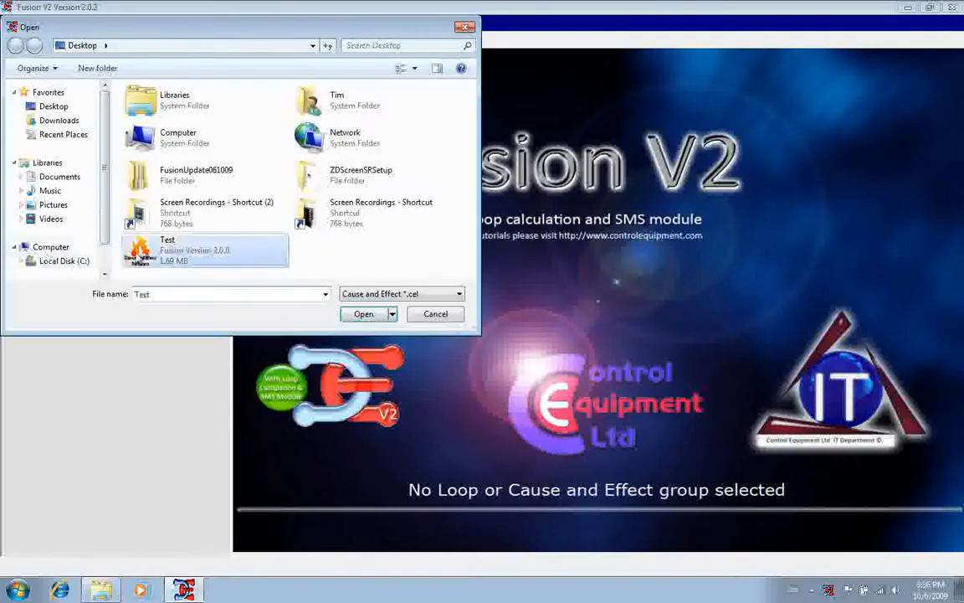
double_click(138, 254)
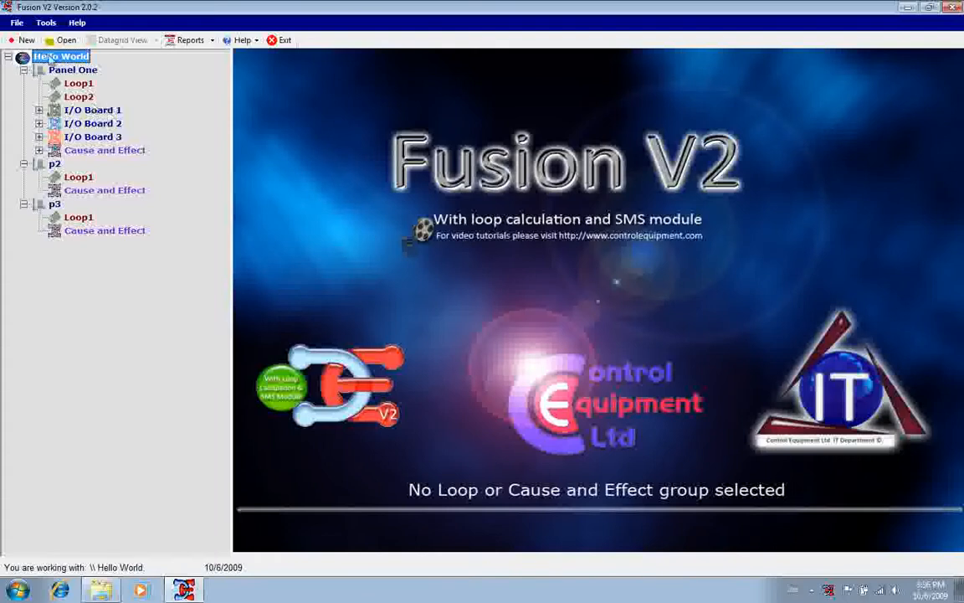
Reset the site tree to panel view and refresh the display to expand all panels again
left_click(44, 25)
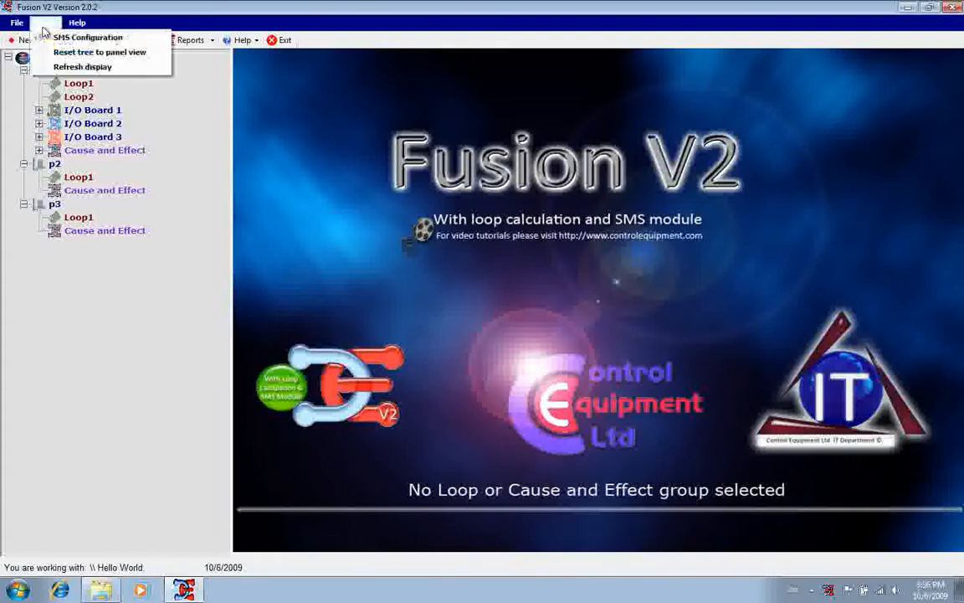
left_click(79, 58)
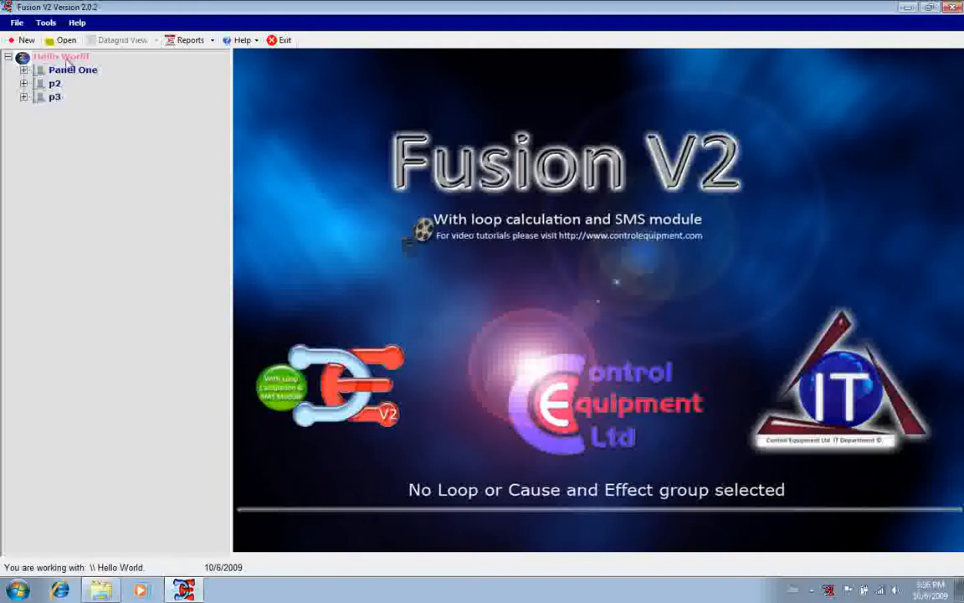
left_click(46, 23)
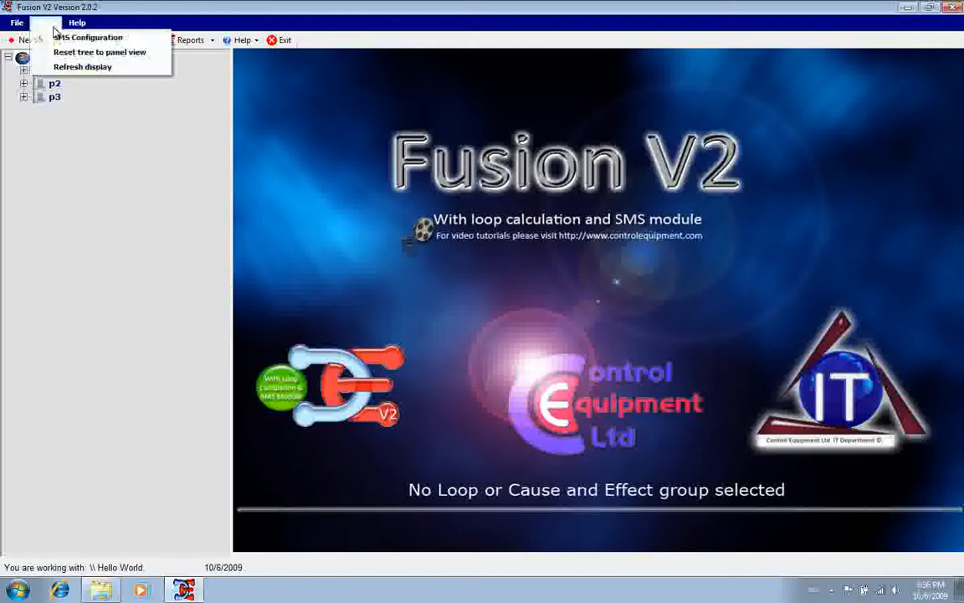
left_click(71, 67)
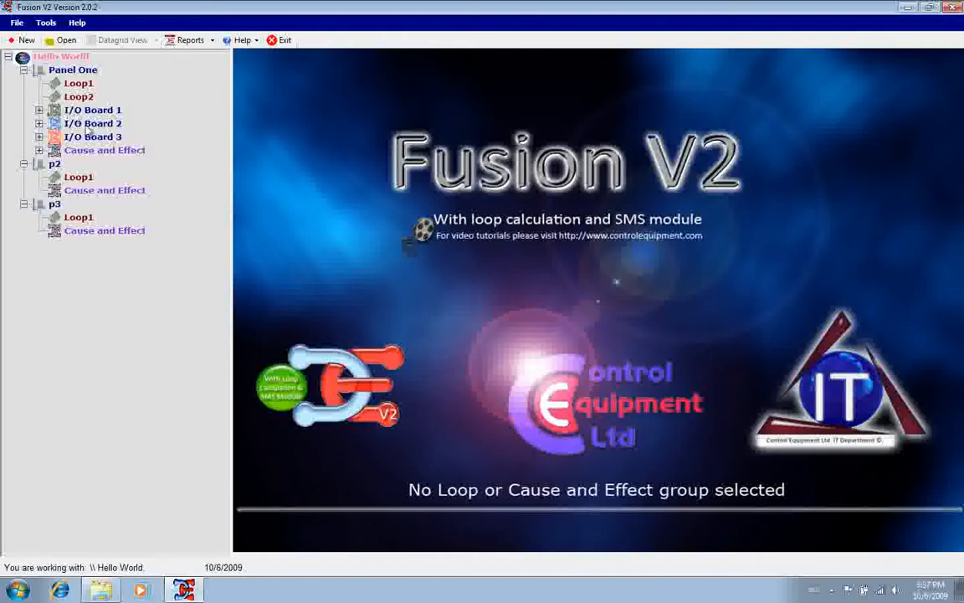
Add an Internal Panel Powered I/O board to Panel One with the type A1536 Alarm Outputs - Inputs = Indication
right_click(74, 72)
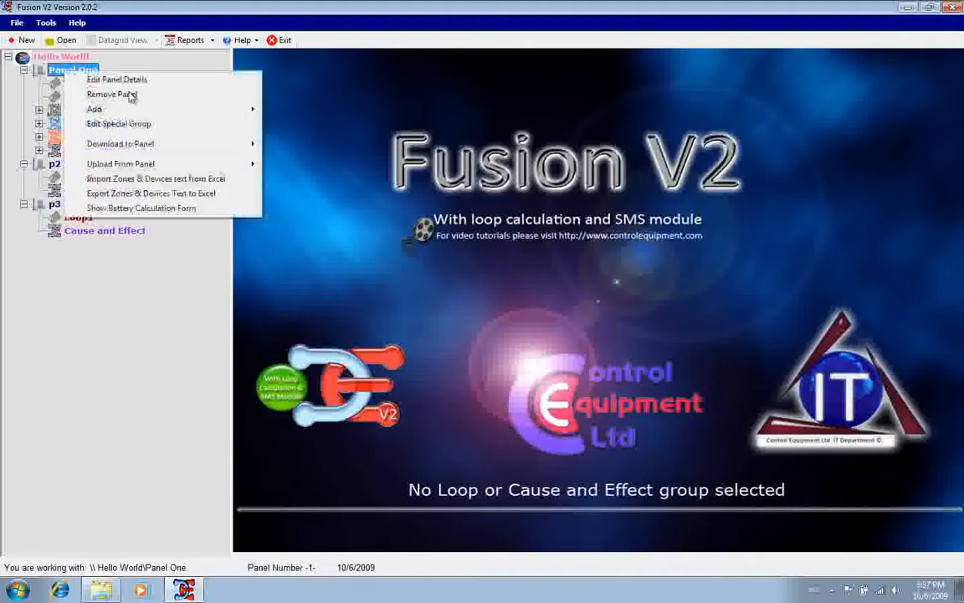
mouse_move(130, 109)
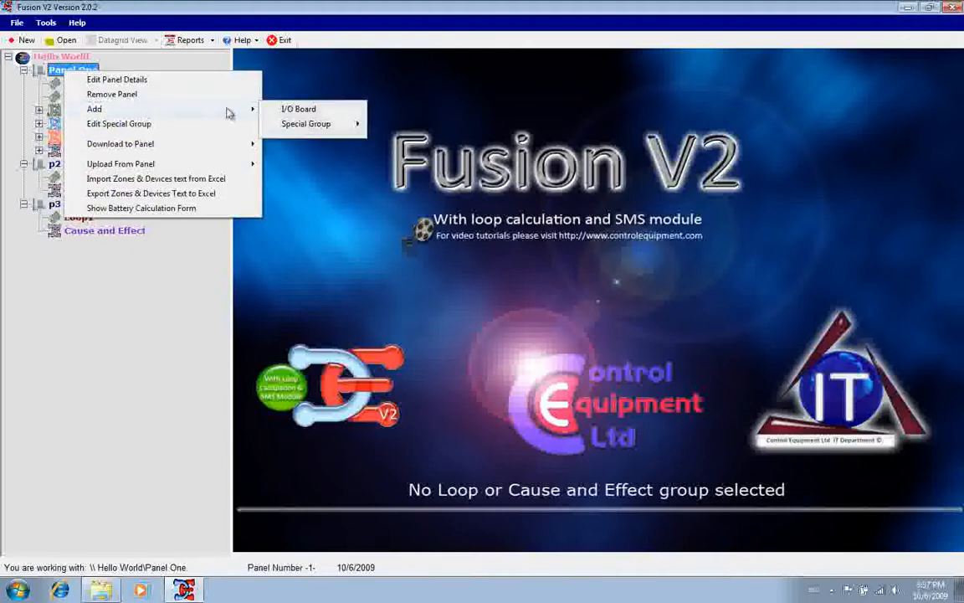
left_click(278, 107)
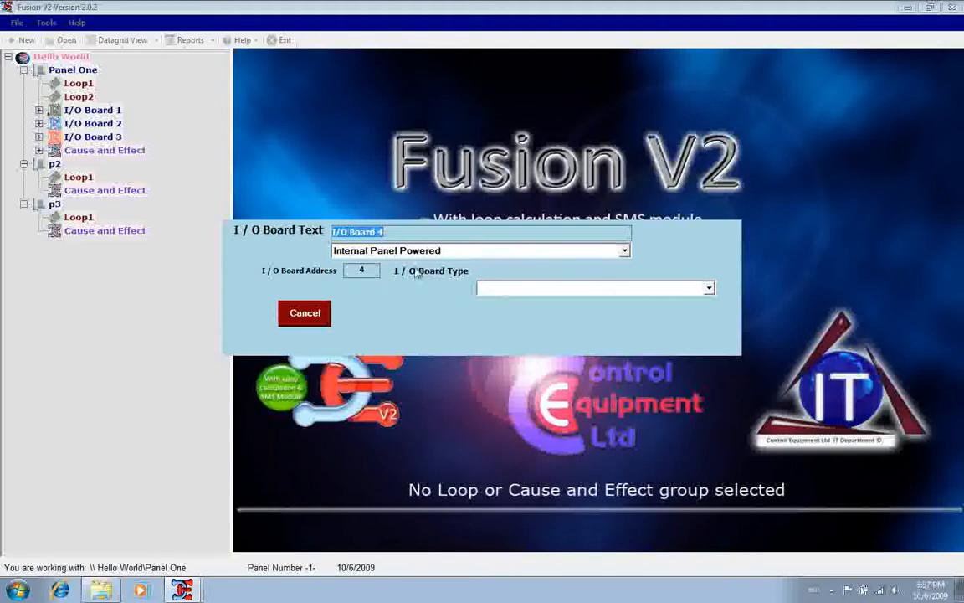
left_click(532, 289)
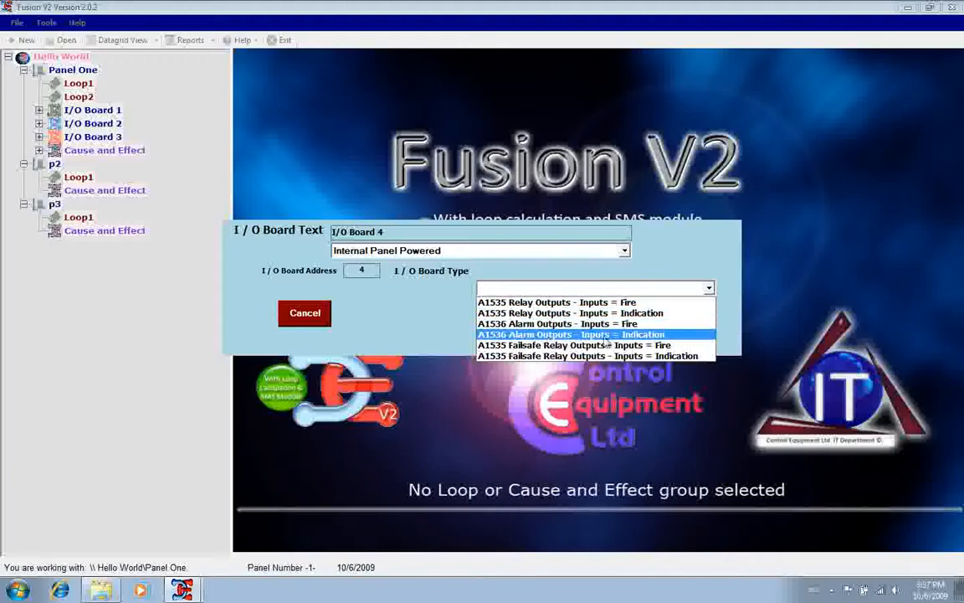
left_click(553, 339)
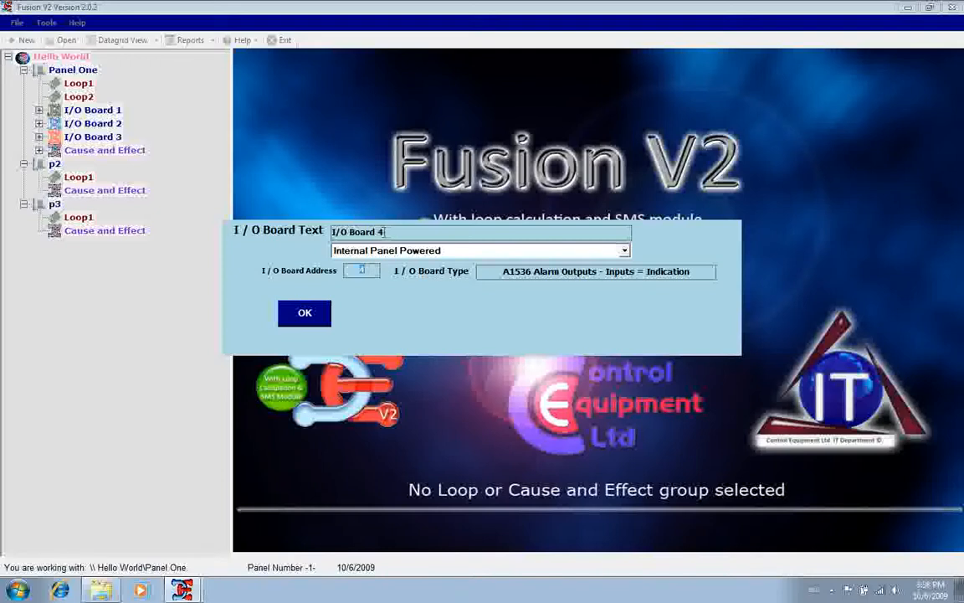
left_click(305, 314)
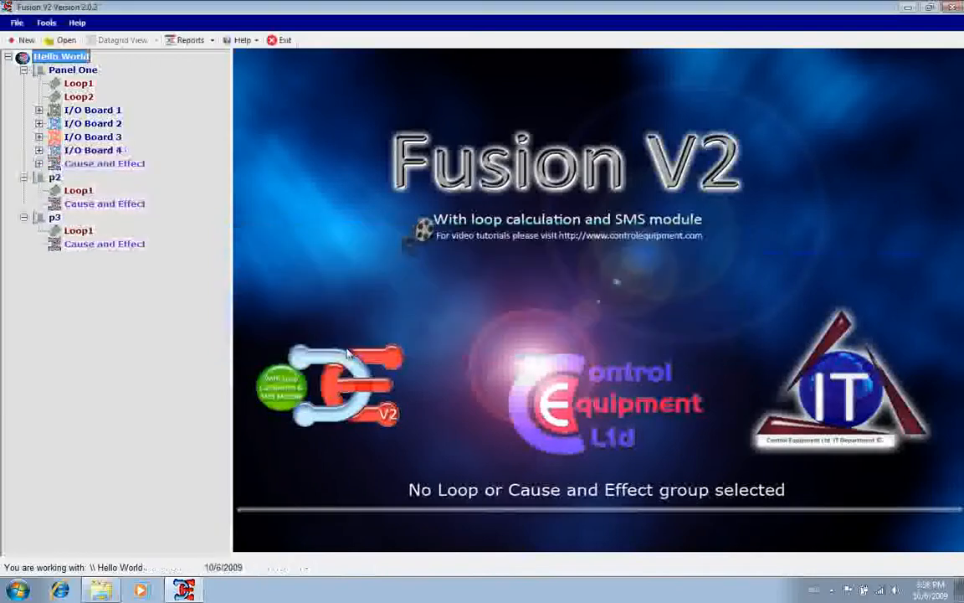
View the input and output text settings of I/O Board 4 and close them
double_click(84, 152)
left_click(117, 158)
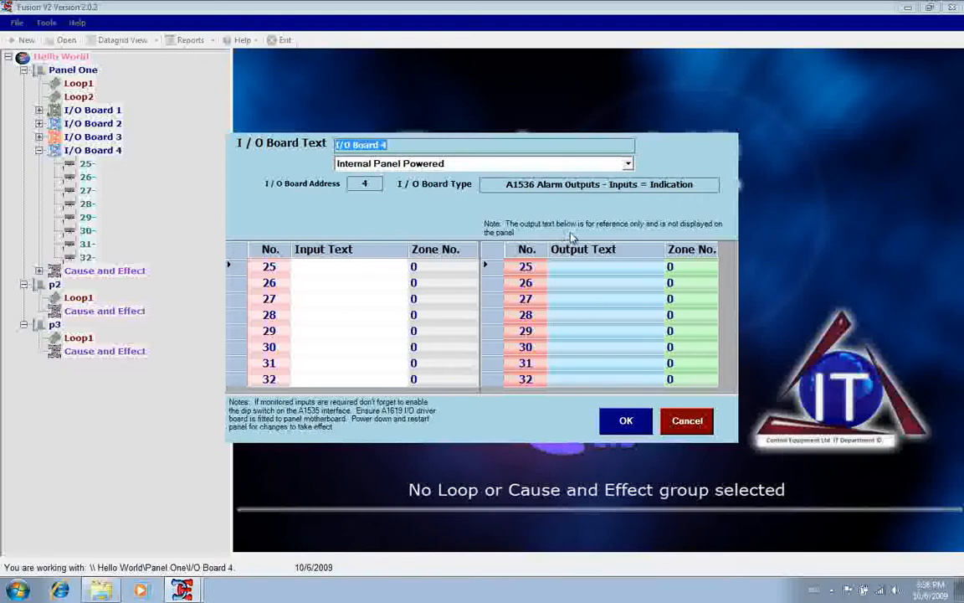
left_click(624, 422)
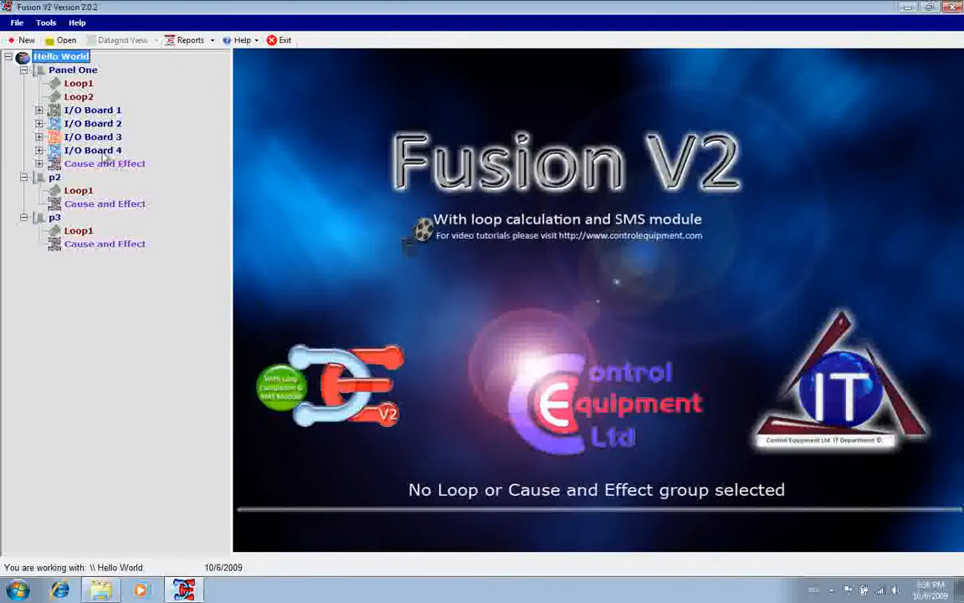
Delete I/O Board 3 from Panel One and collapse the expanded I/O board branches in the tree
right_click(79, 141)
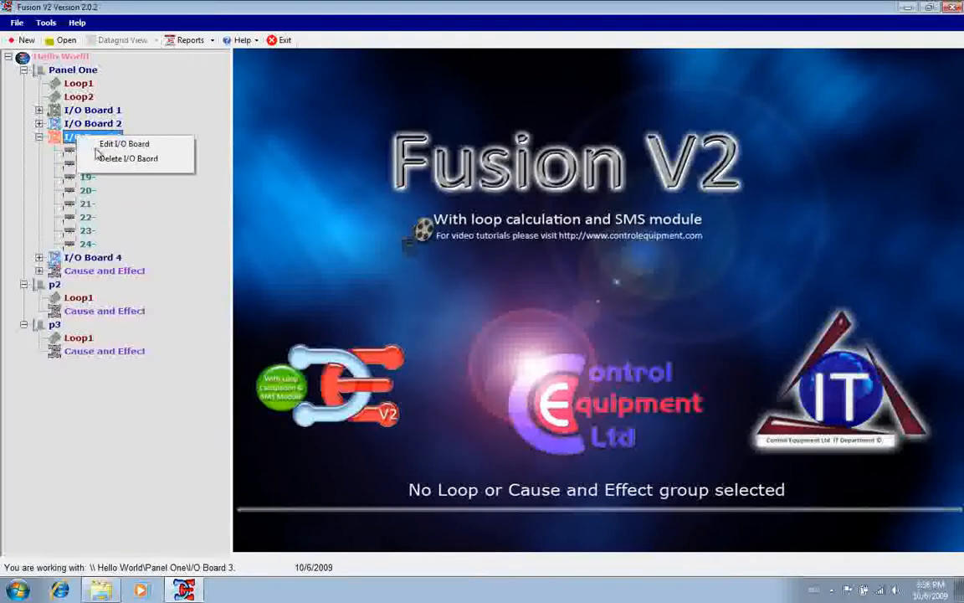
left_click(103, 160)
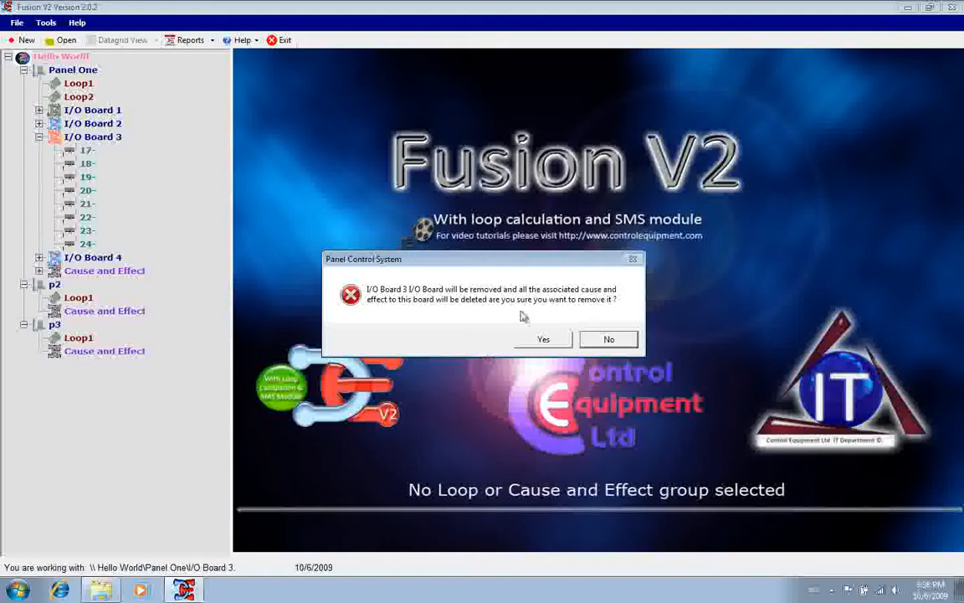
left_click(551, 344)
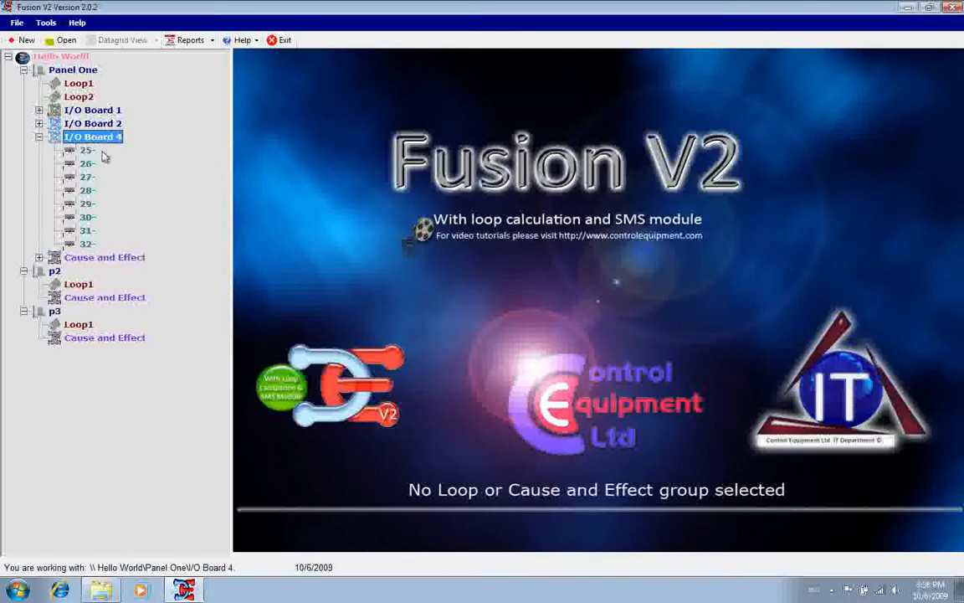
left_click(87, 125)
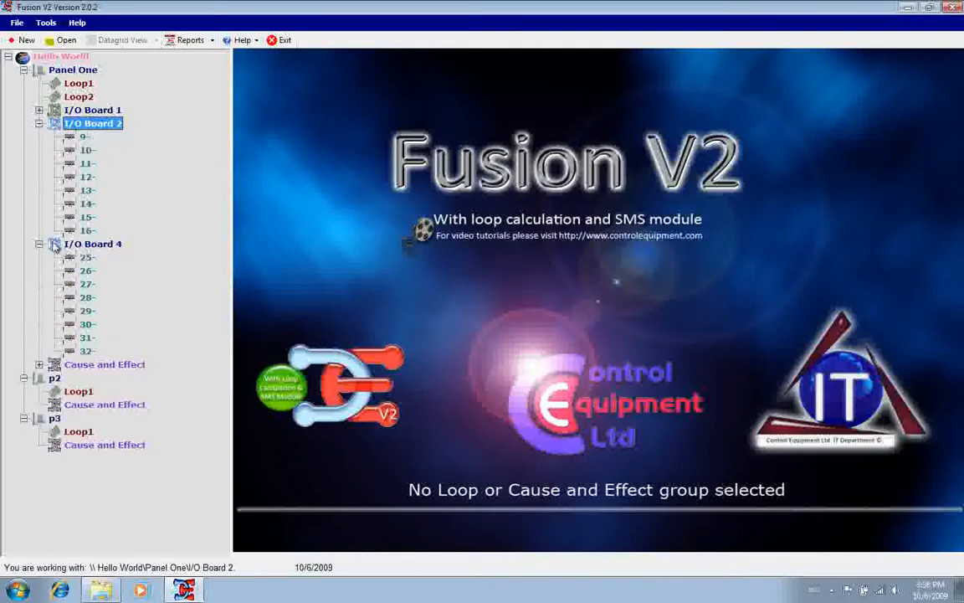
left_click(39, 123)
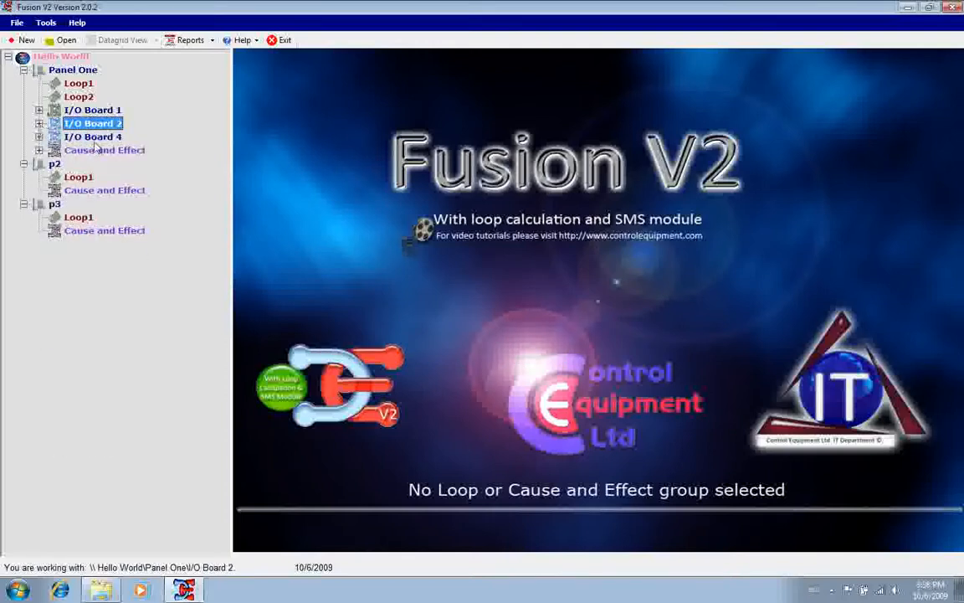
Add an Internal Panel Powered I/O board at address 3 of Panel One with the type A1536 Alarm Outputs - Inputs = Fire
right_click(82, 70)
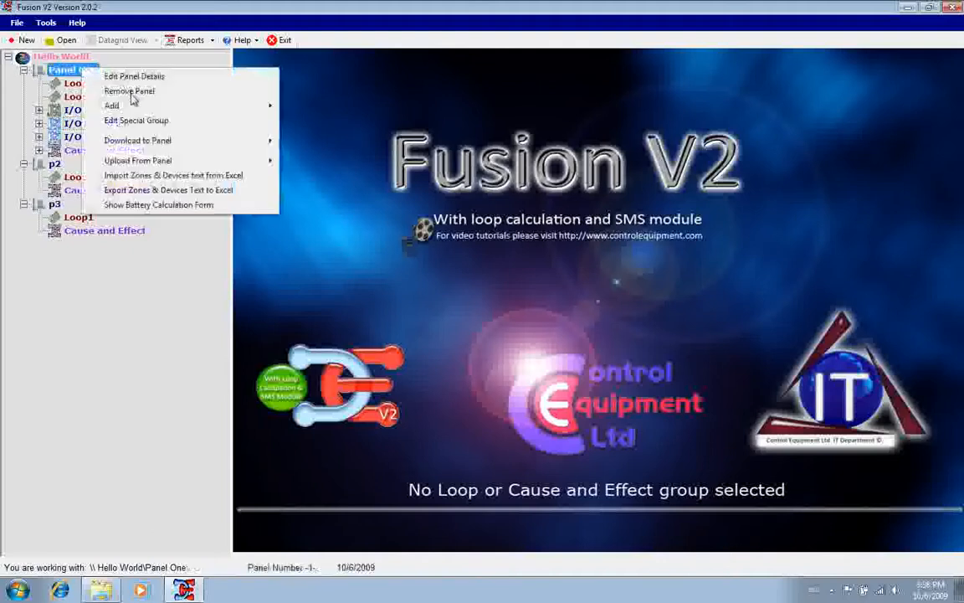
mouse_move(130, 104)
left_click(318, 107)
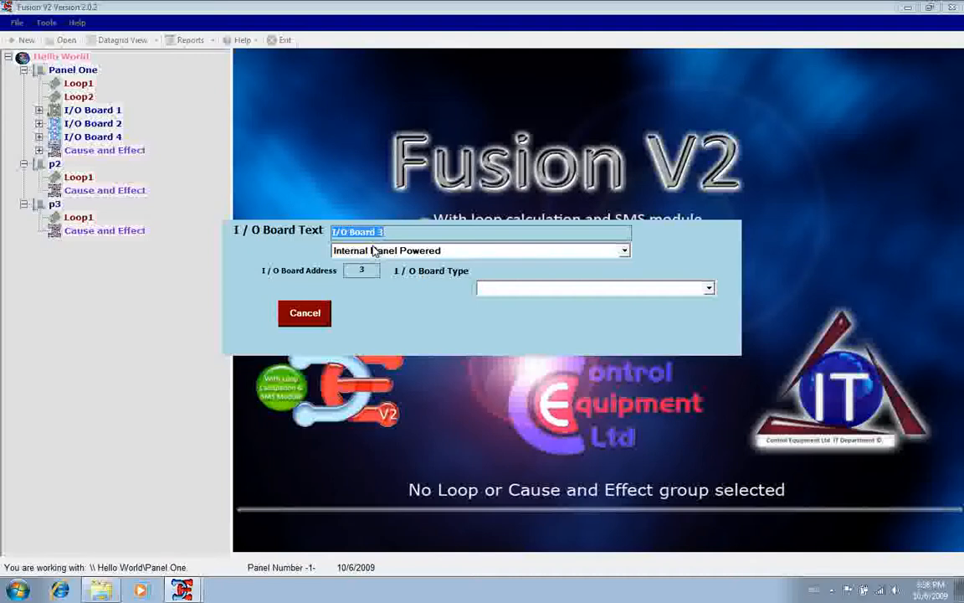
left_click(502, 288)
left_click(510, 324)
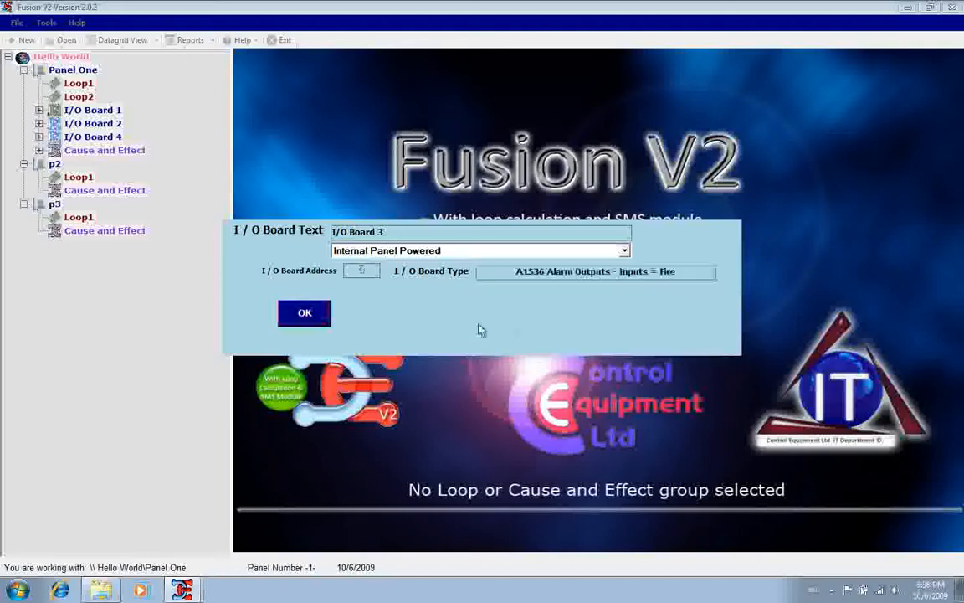
left_click(323, 316)
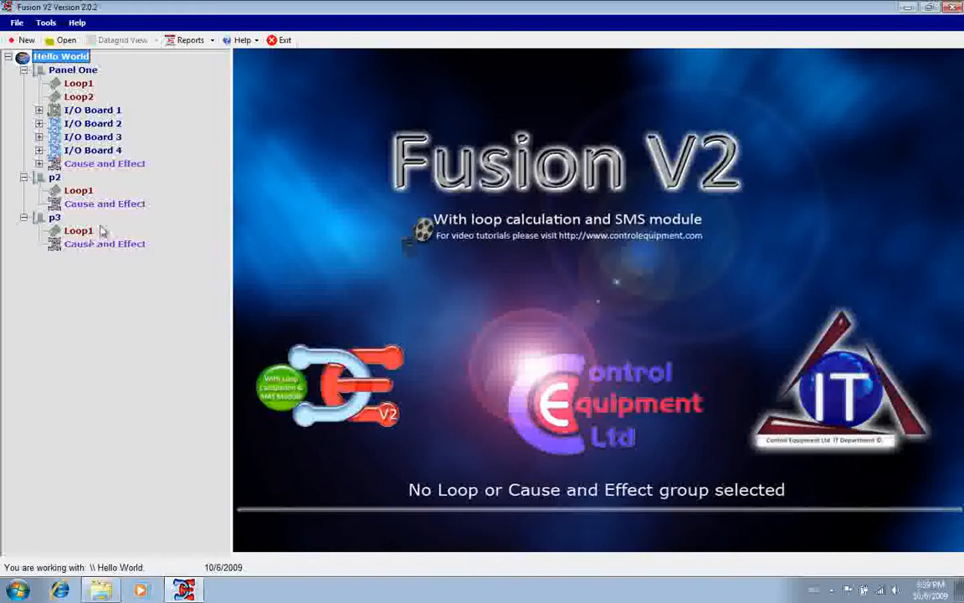
Enable the ancillary sounder for the Loop Beacon, device 2, on Panel One's Loop1
left_click(72, 83)
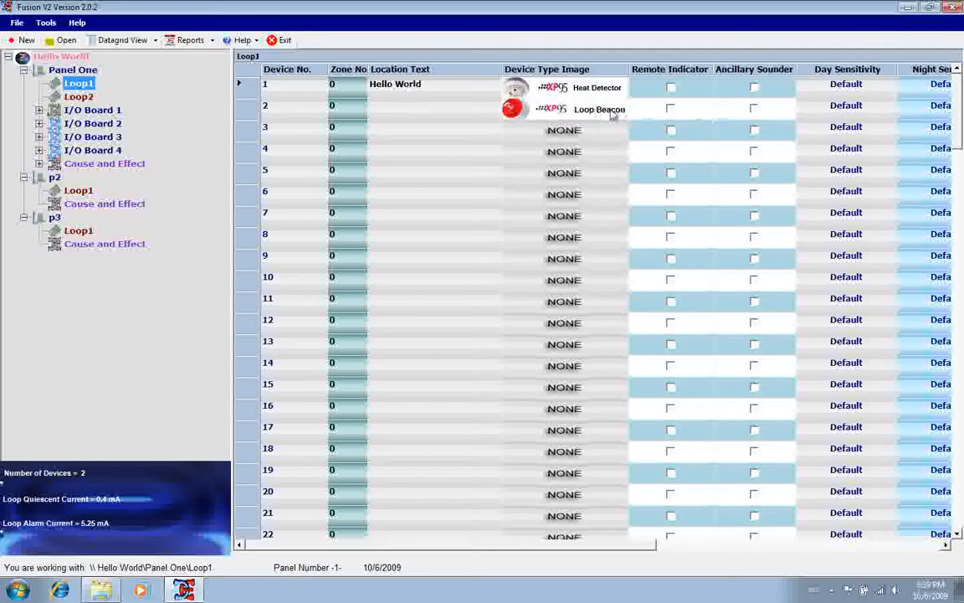
left_click(754, 113)
left_click(754, 109)
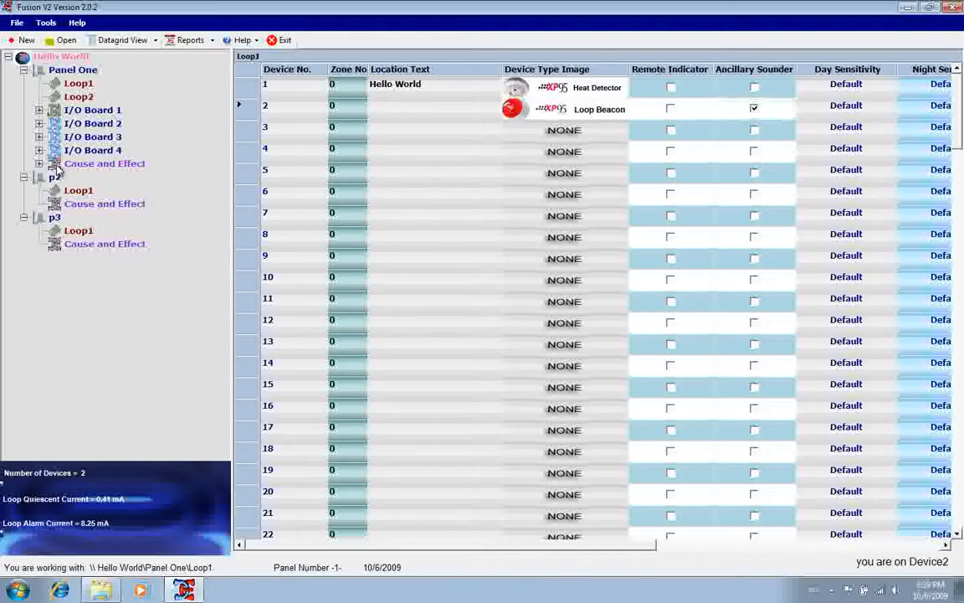
Start a single-knock output in Panel One's Cause and Effect, examine the loop output effects offered for Loop 1 device 2, and close the editor
left_click(57, 164)
right_click(81, 166)
mouse_move(97, 173)
left_click(222, 174)
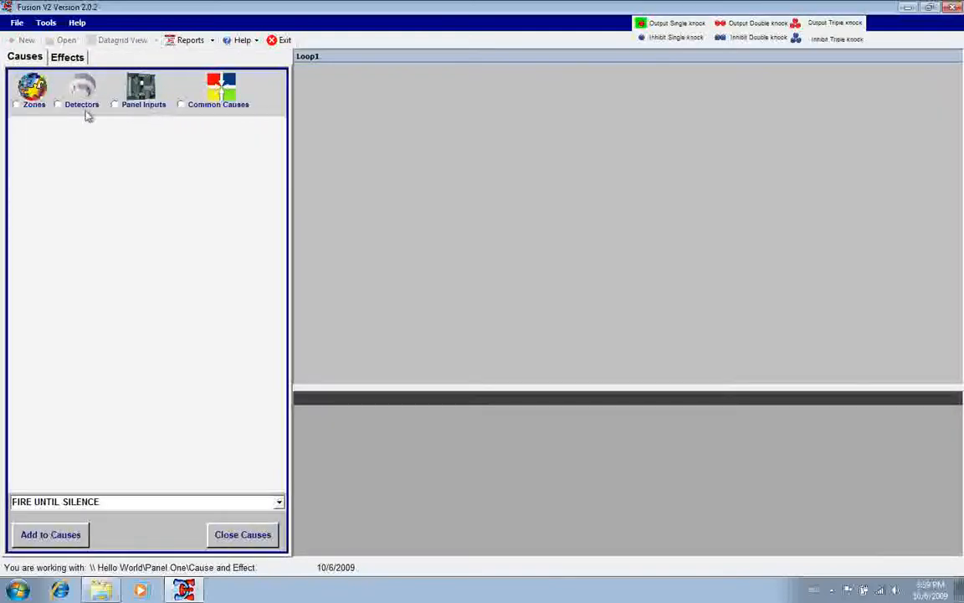
left_click(62, 58)
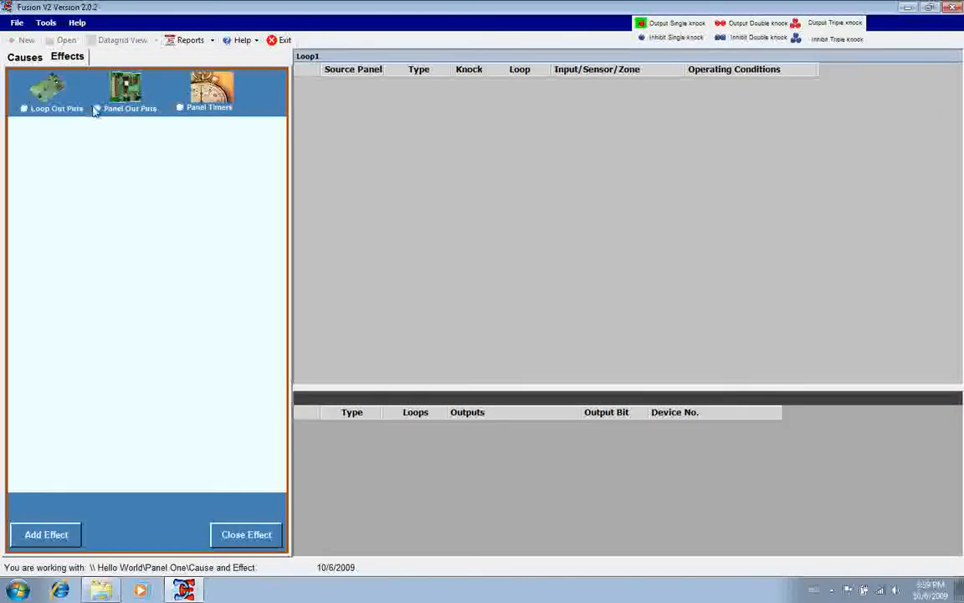
left_click(23, 108)
left_click(30, 136)
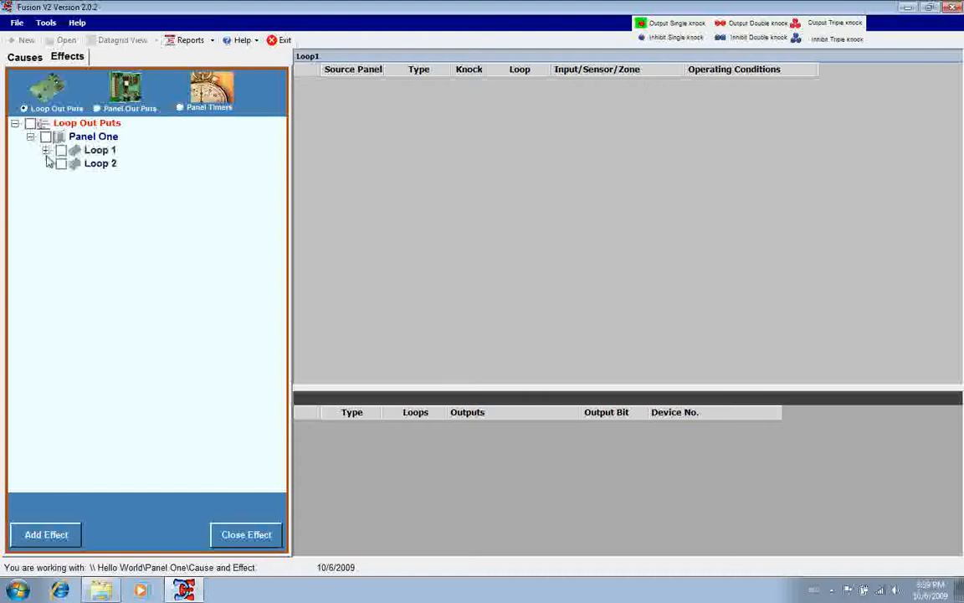
left_click(45, 150)
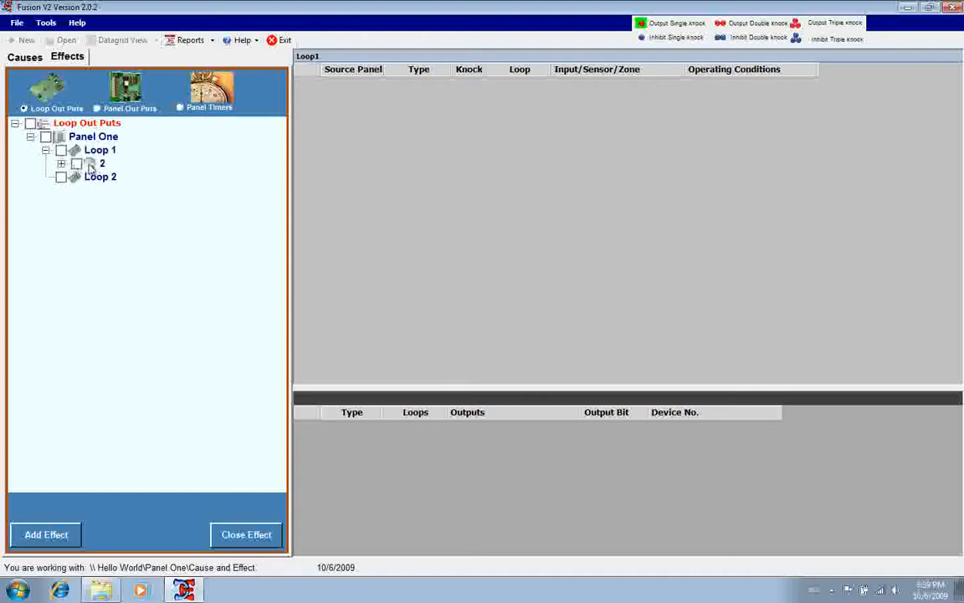
left_click(62, 163)
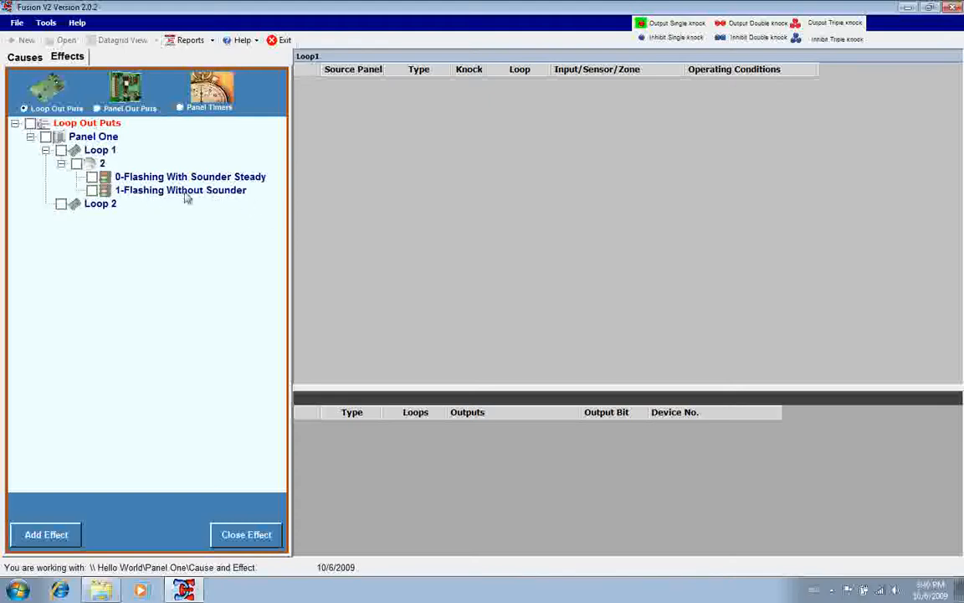
left_click(234, 535)
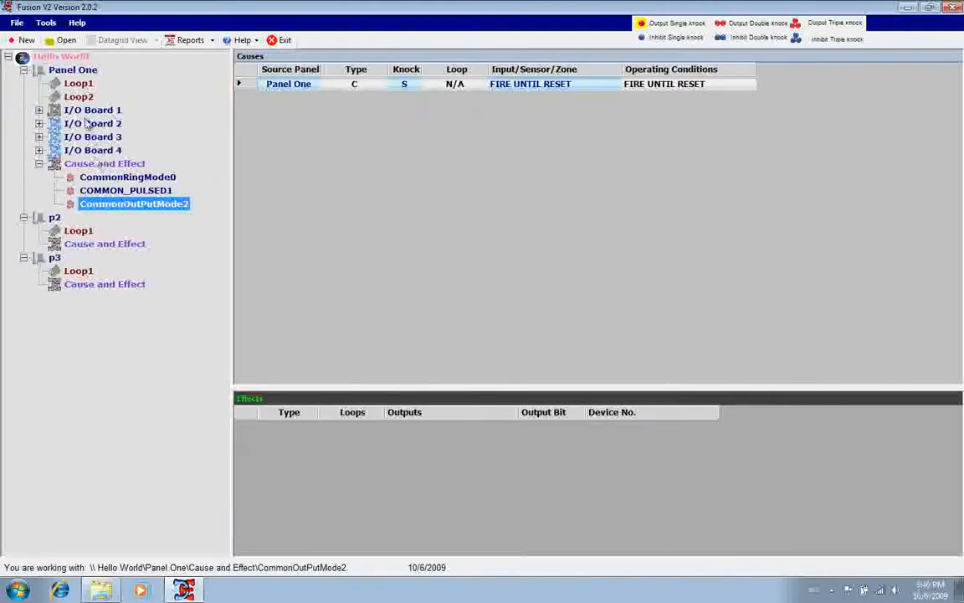
Disable the ancillary sounder for the Loop Beacon, device 2, on Panel One's Loop1
left_click(81, 85)
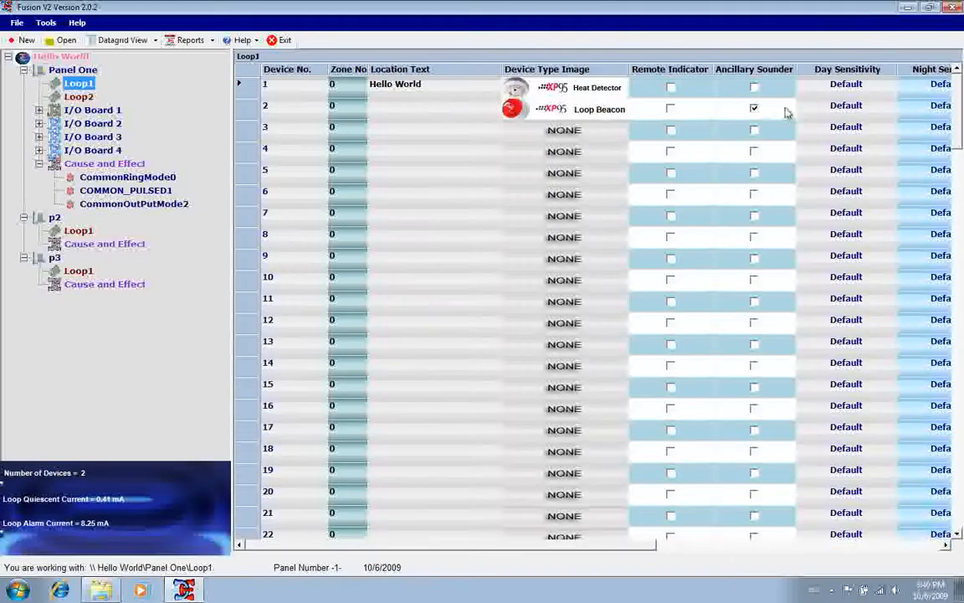
left_click(755, 111)
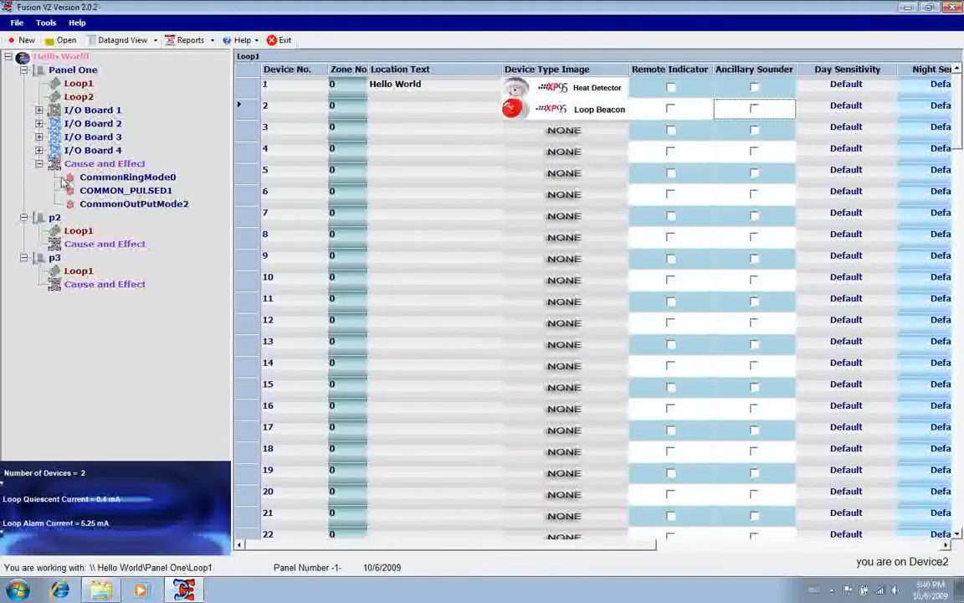
Start a single-knock output in Panel One's Cause and Effect, inspect the loop output effects for beacon device 2 without its ancillary sounder, and close the editor
right_click(62, 164)
mouse_move(99, 170)
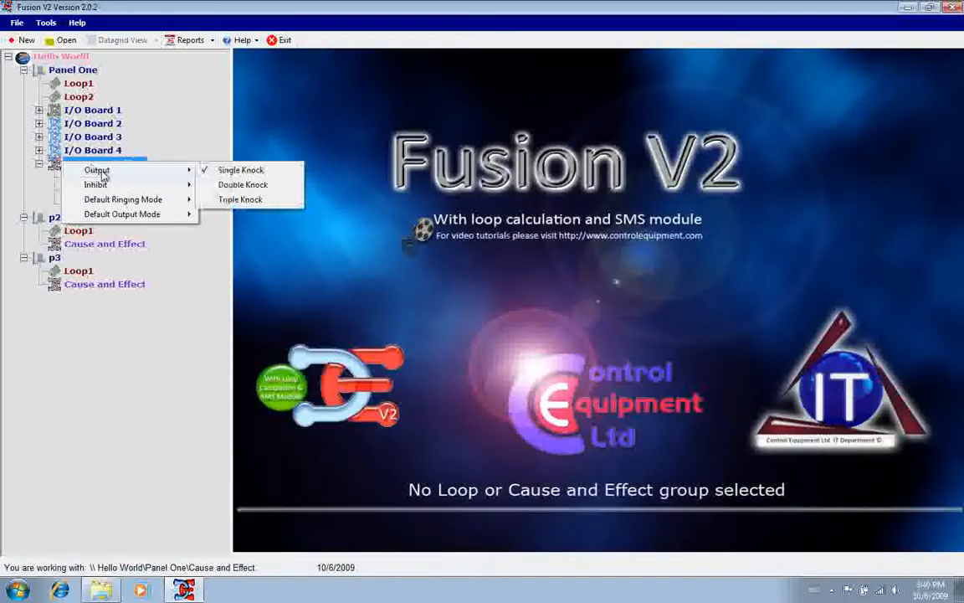
left_click(237, 170)
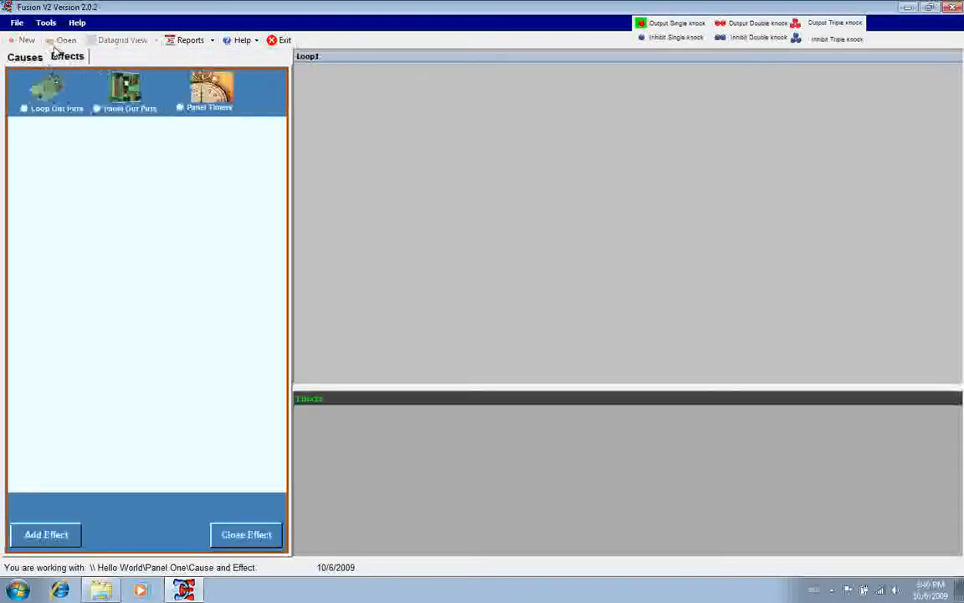
left_click(34, 57)
left_click(61, 56)
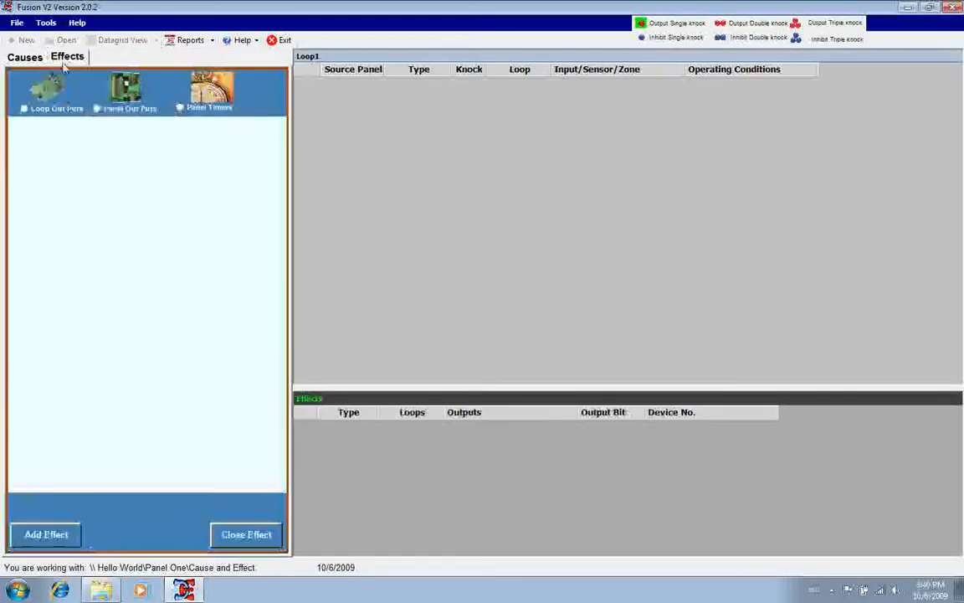
left_click(26, 110)
left_click(30, 137)
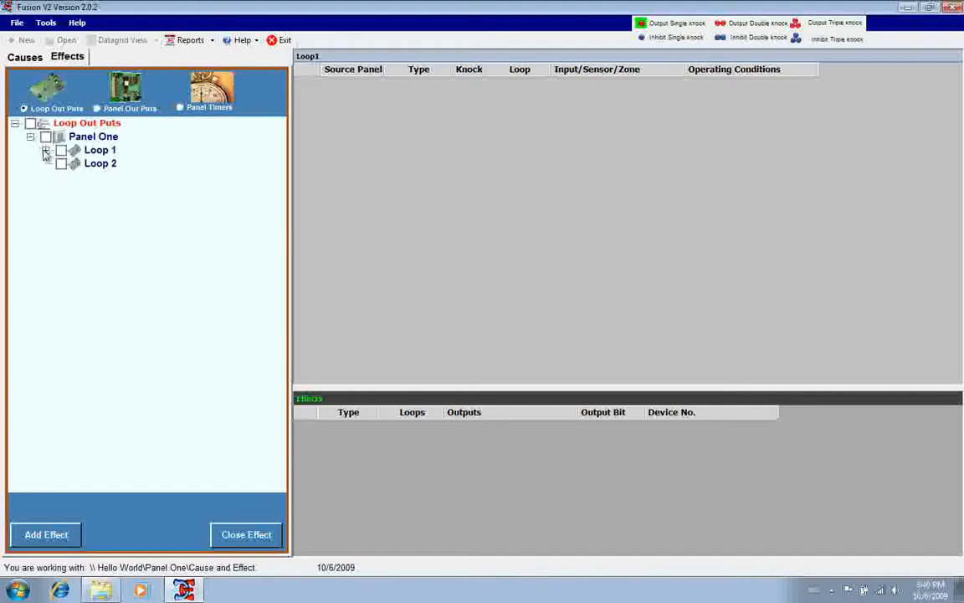
left_click(45, 151)
left_click(61, 163)
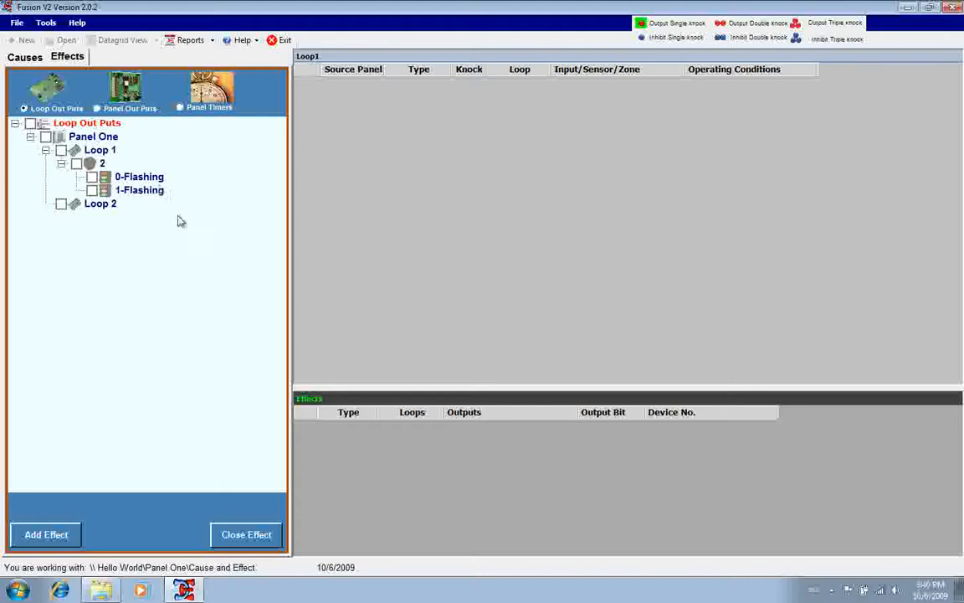
left_click(224, 536)
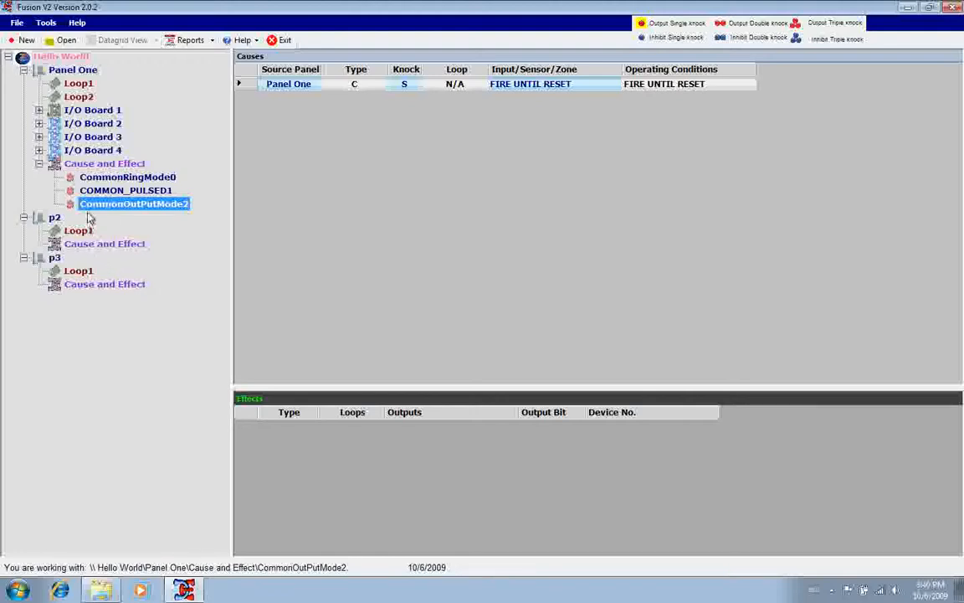
Open Panel One's details, examine the day/night, advanced, repeater and timer settings, and close them without saving
left_click(61, 72)
right_click(60, 72)
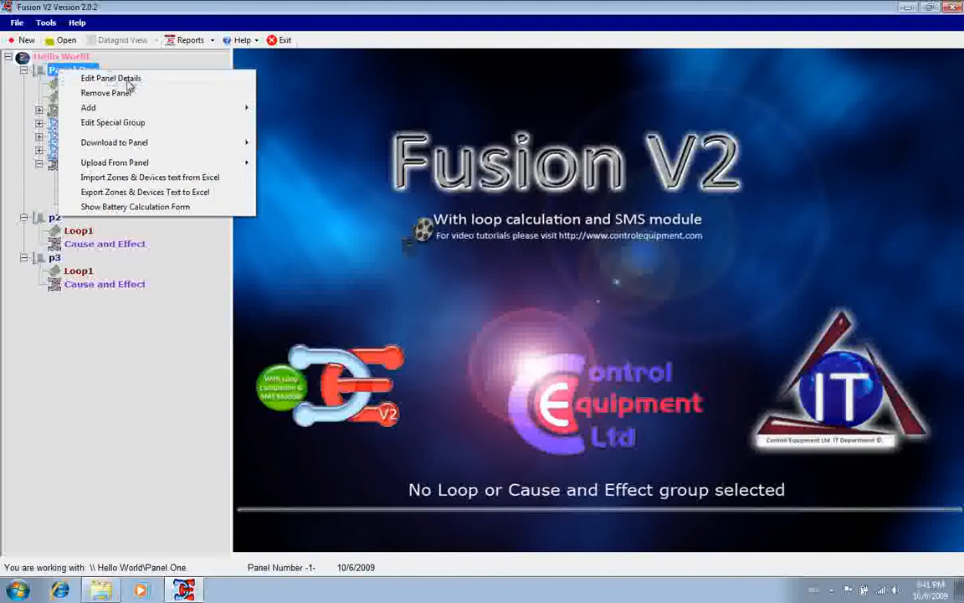
left_click(129, 81)
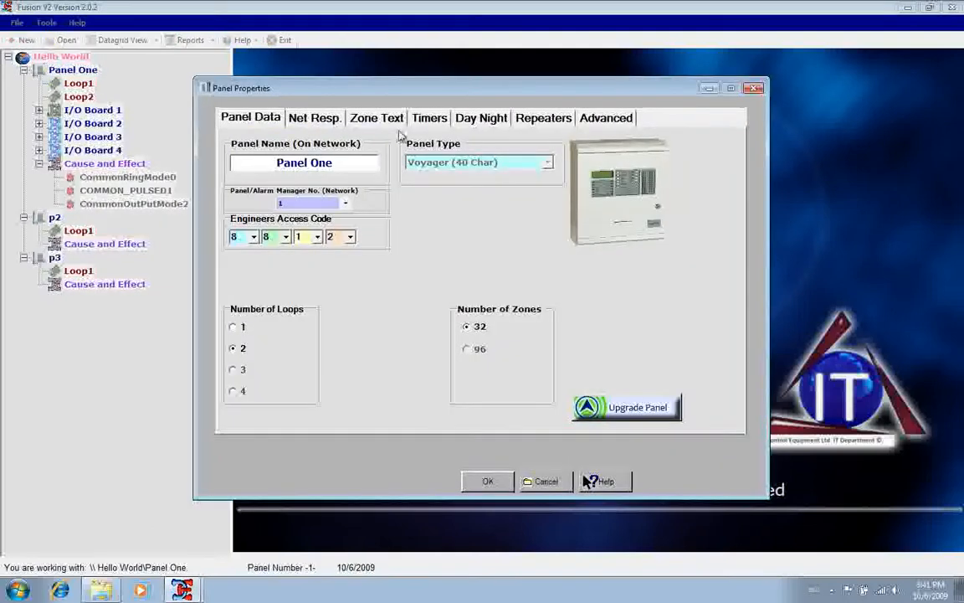
left_click(463, 118)
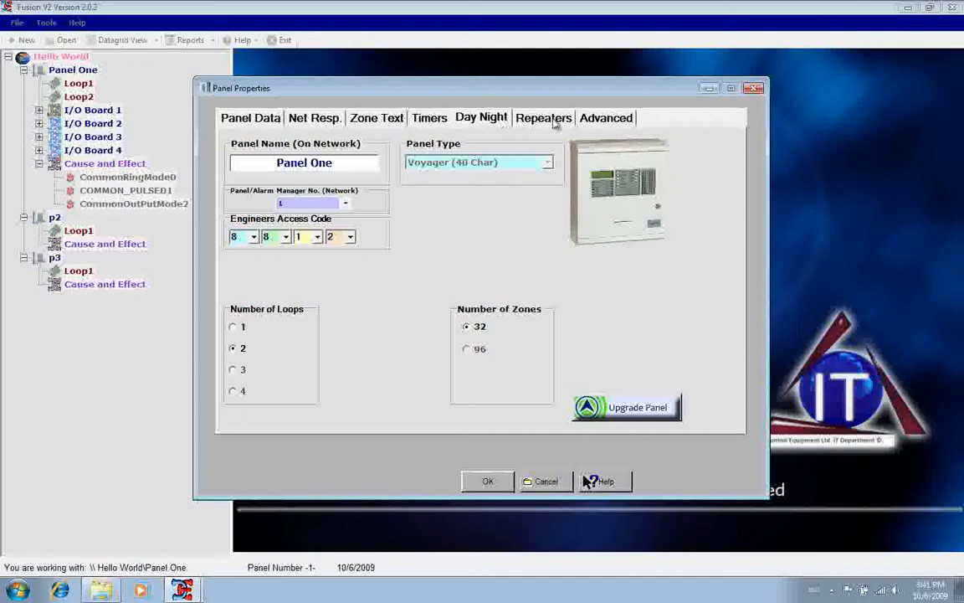
left_click(606, 118)
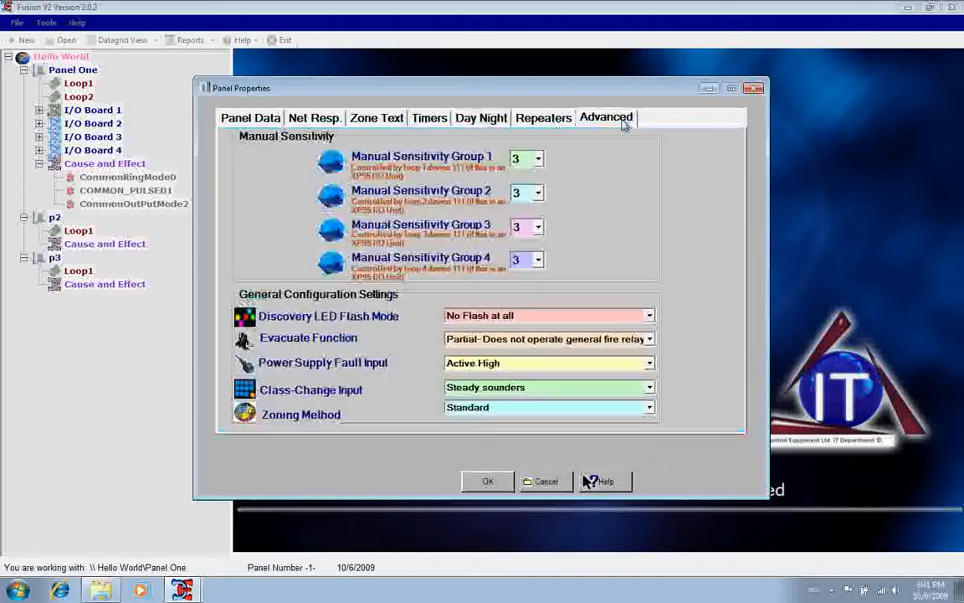
left_click(553, 121)
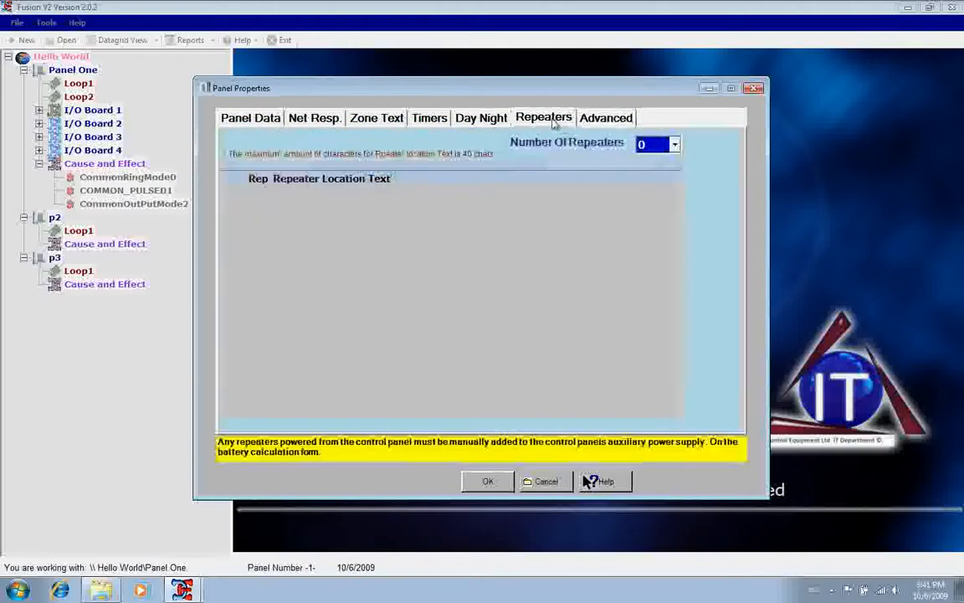
left_click(497, 118)
left_click(419, 120)
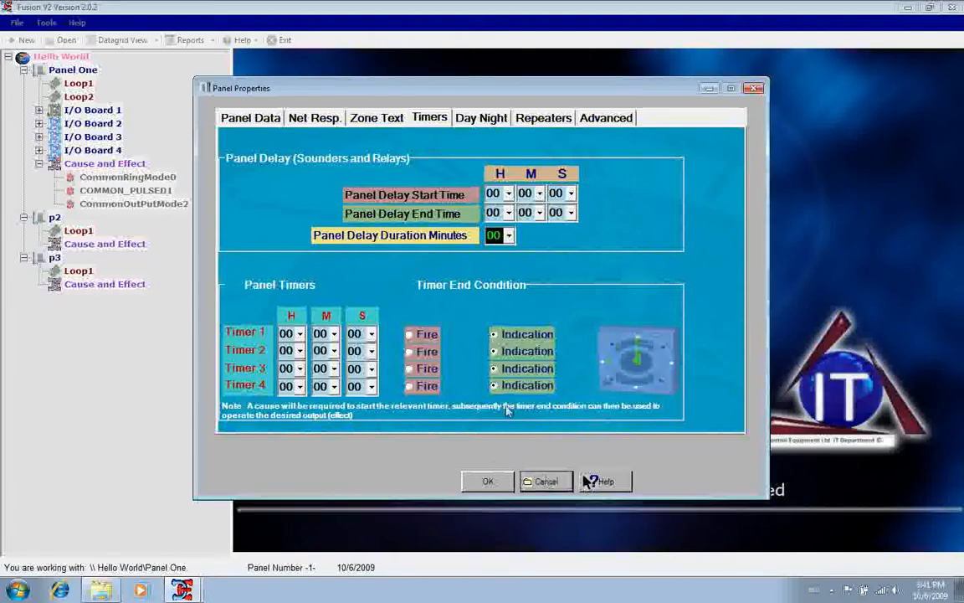
left_click(545, 482)
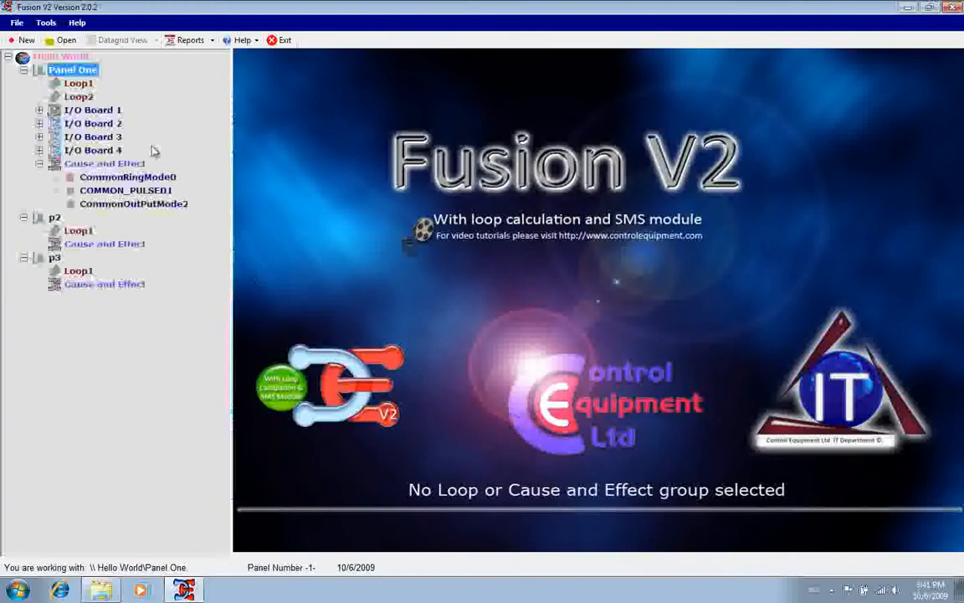
Reopen Panel One's details, review the timers, zone text, network responses, panel data and advanced settings, and cancel
right_click(74, 72)
left_click(99, 78)
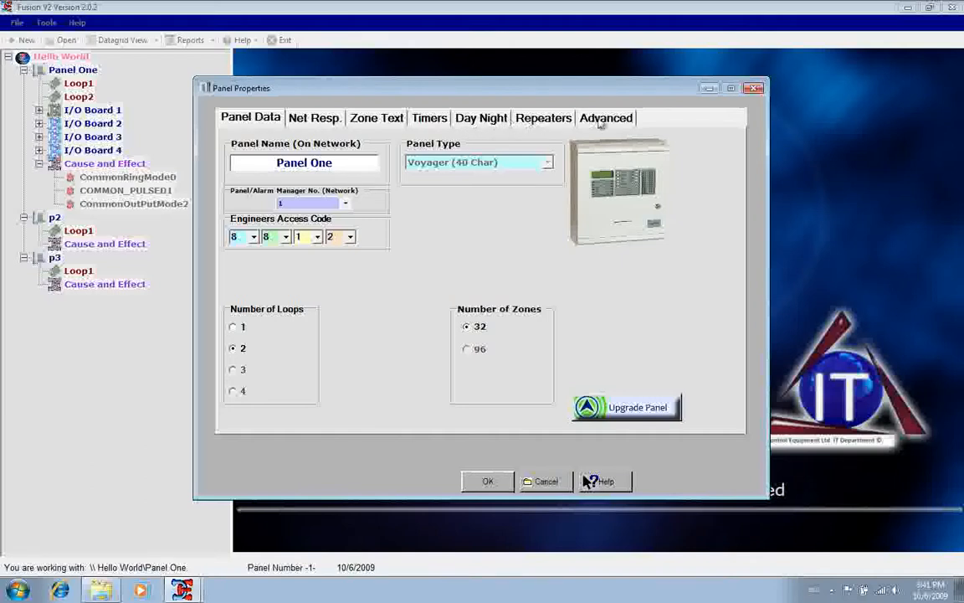
left_click(437, 122)
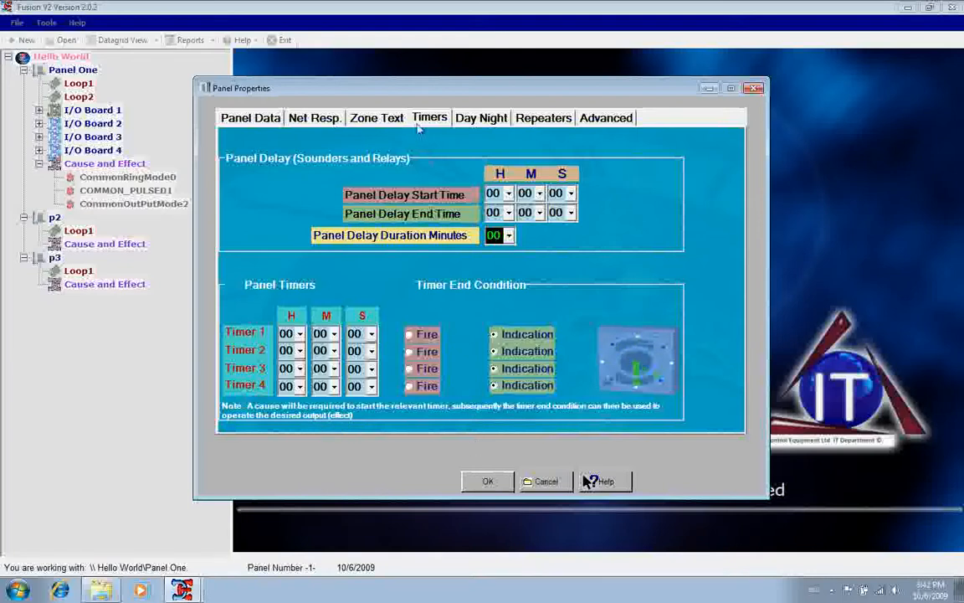
left_click(376, 117)
left_click(330, 122)
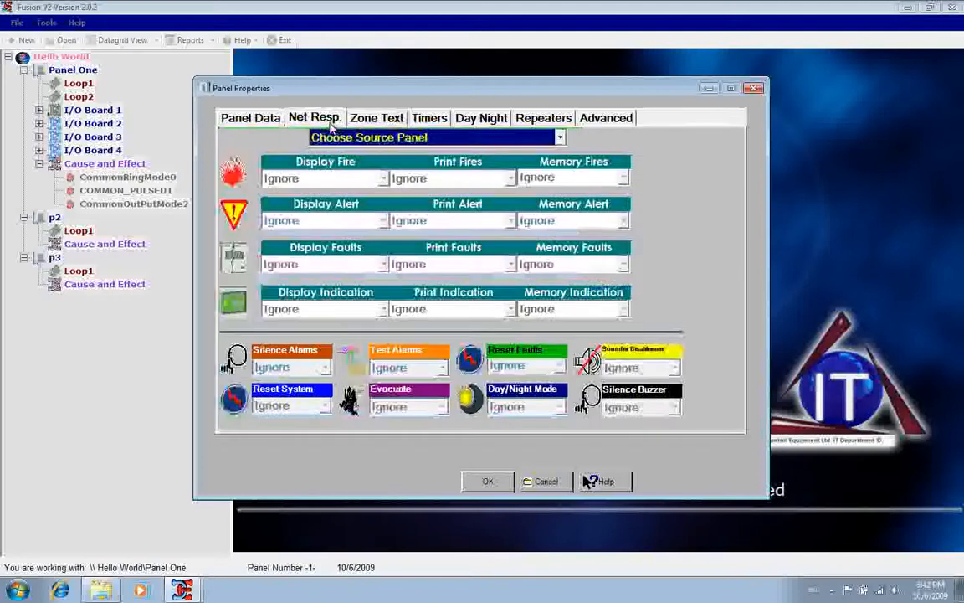
left_click(253, 117)
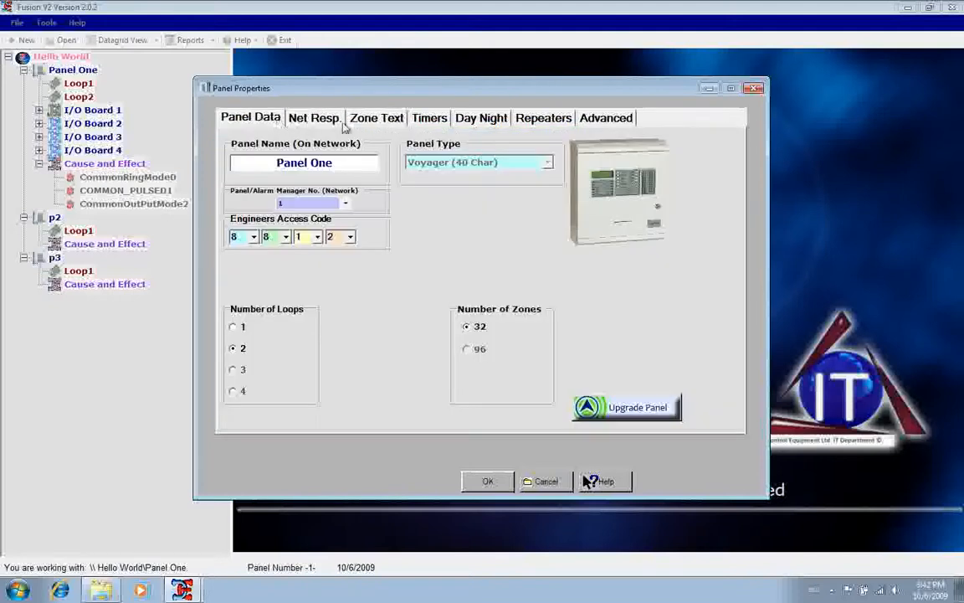
left_click(608, 121)
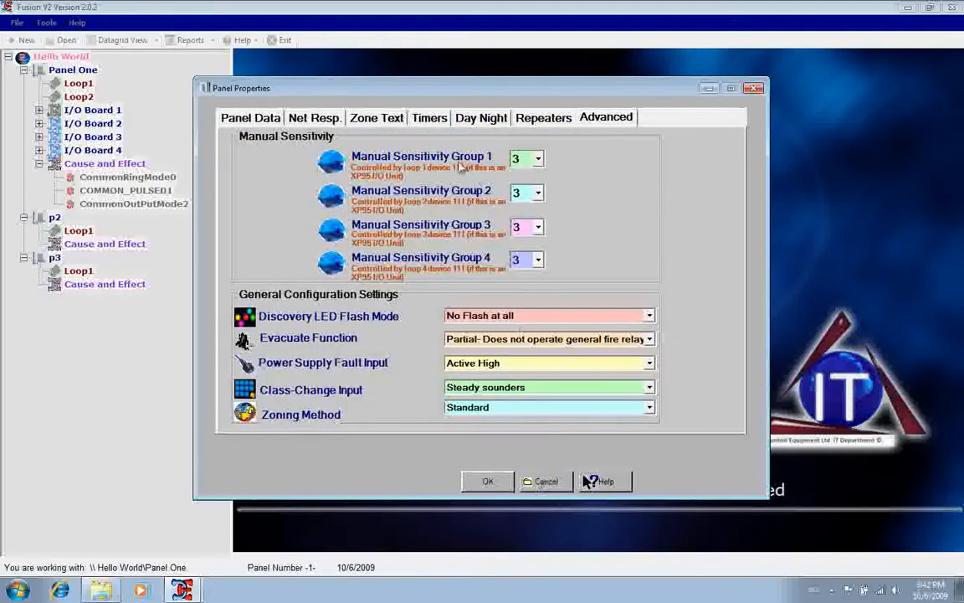
left_click(431, 119)
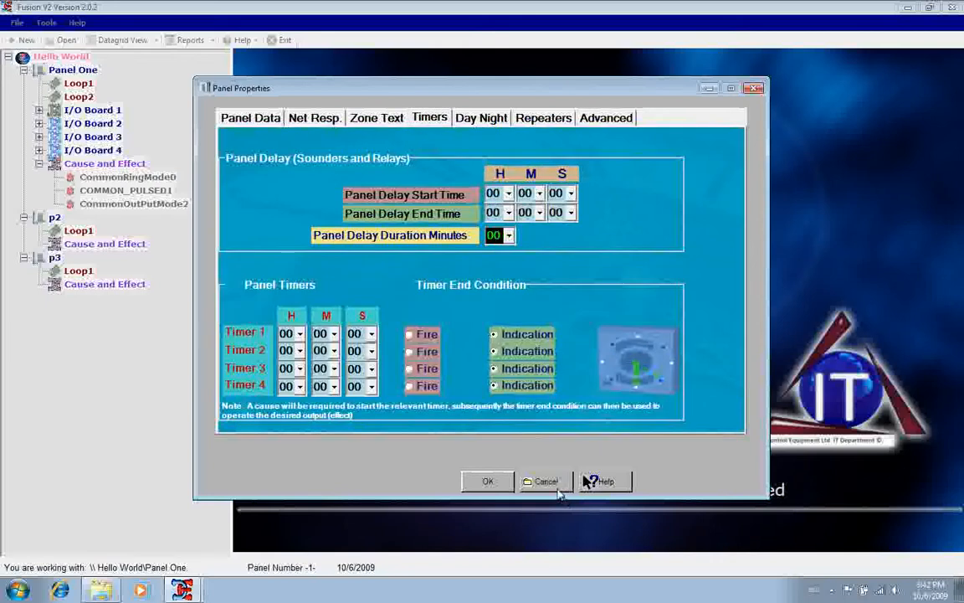
left_click(545, 483)
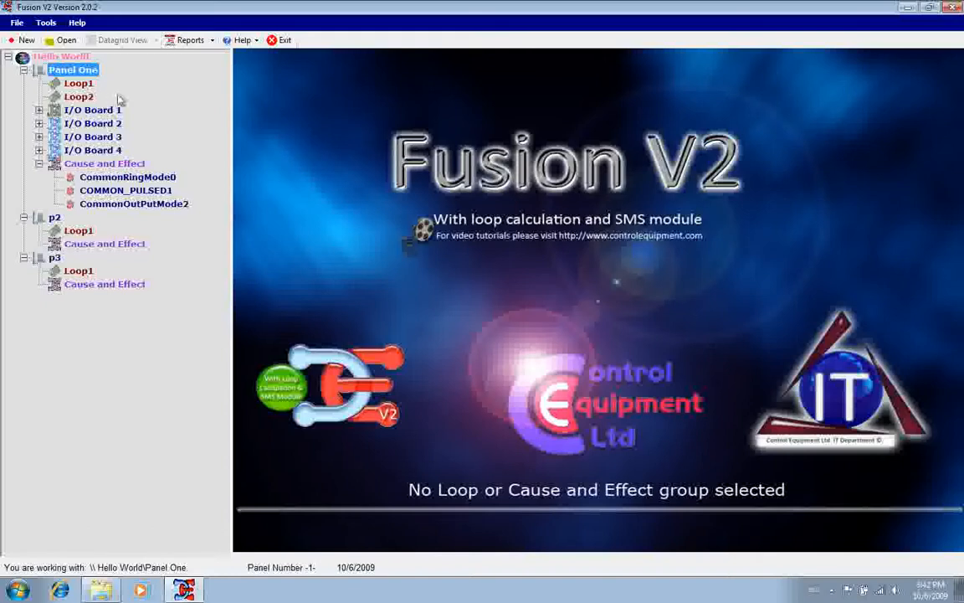
left_click(72, 24)
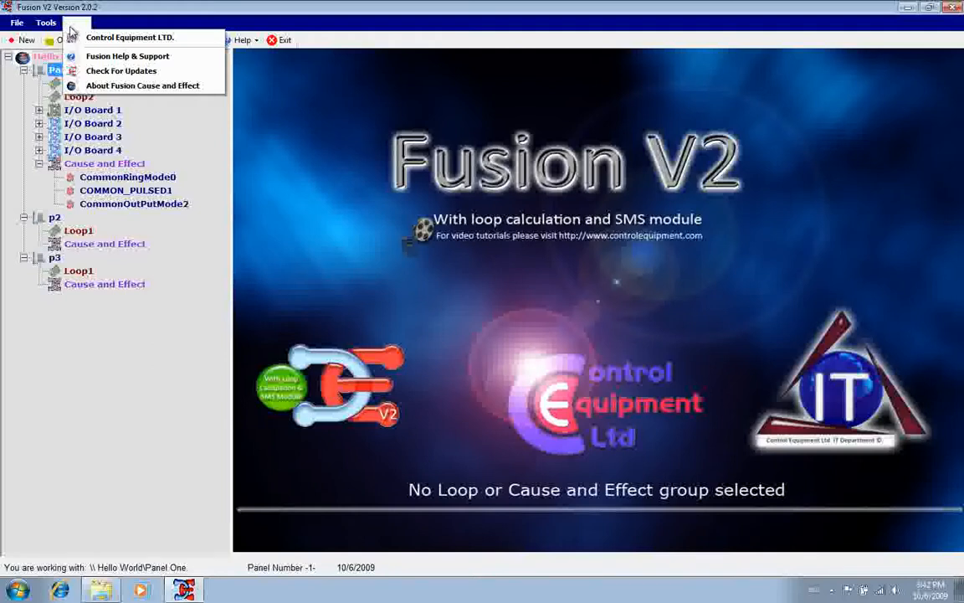
mouse_move(49, 32)
mouse_move(18, 27)
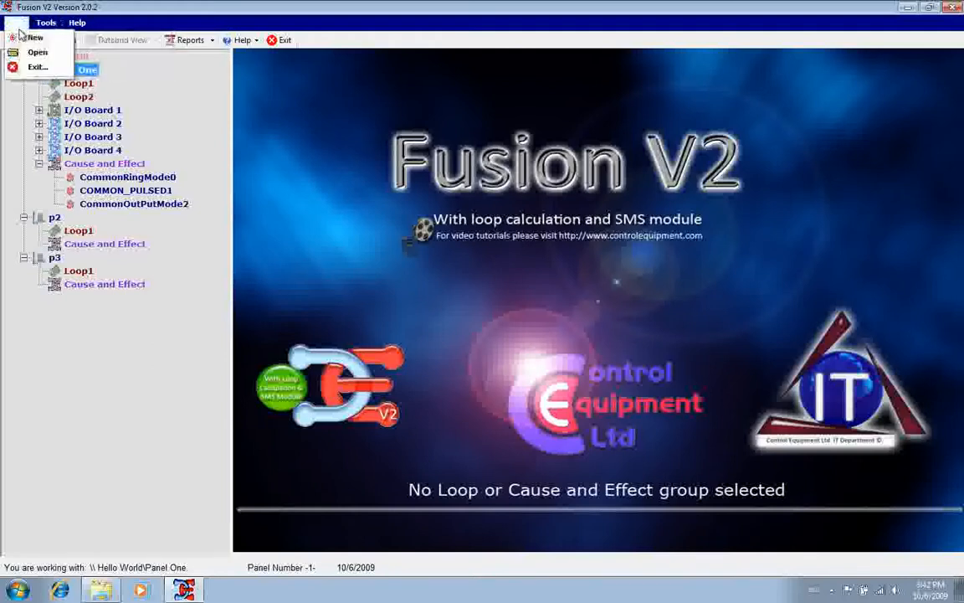
left_click(75, 22)
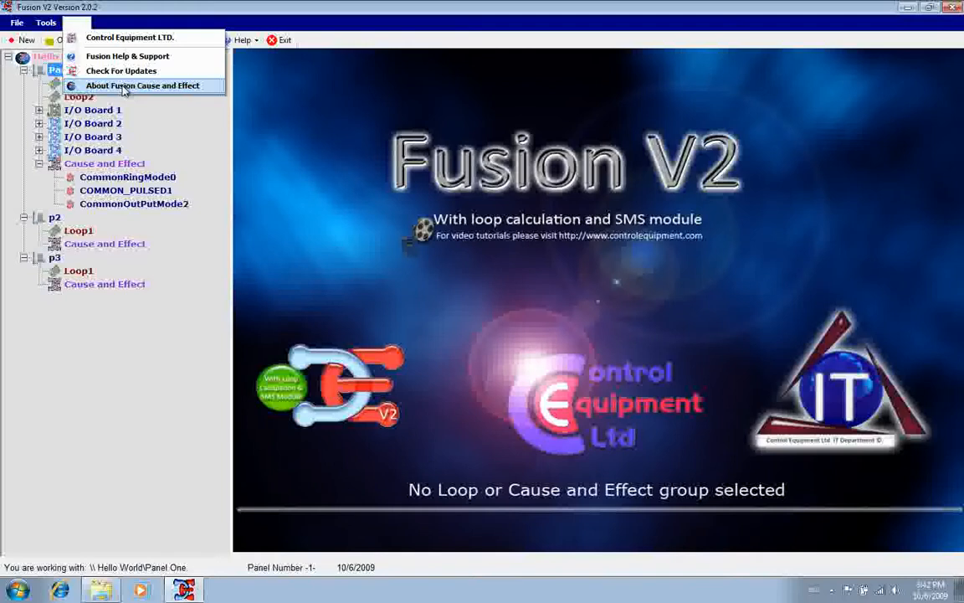
left_click(177, 27)
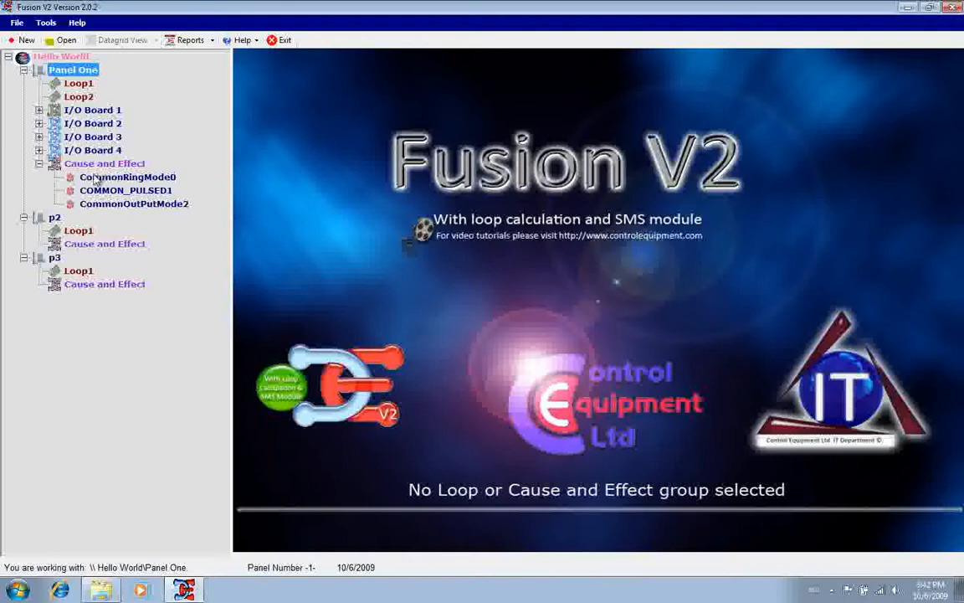
right_click(71, 164)
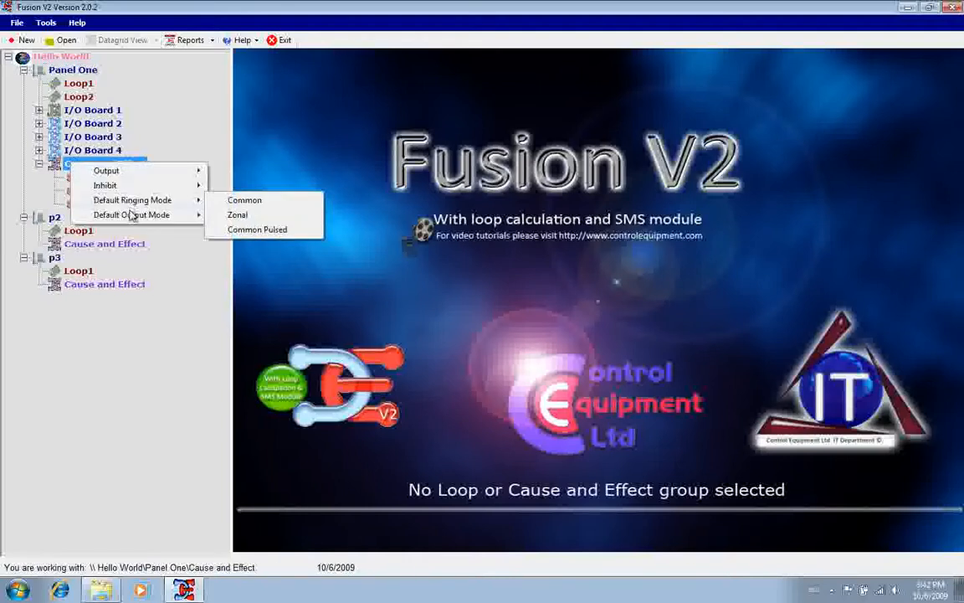
left_click(72, 113)
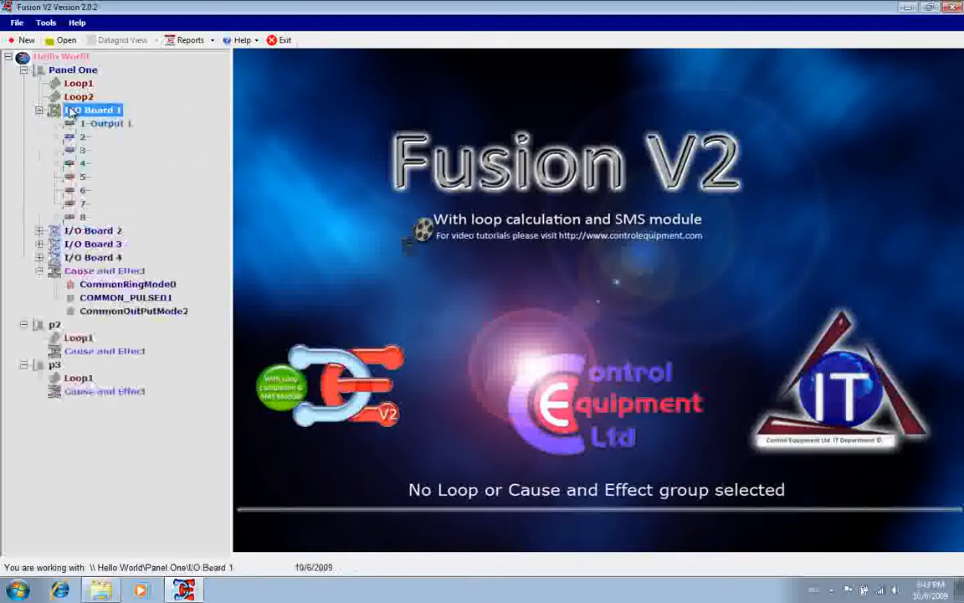
right_click(72, 113)
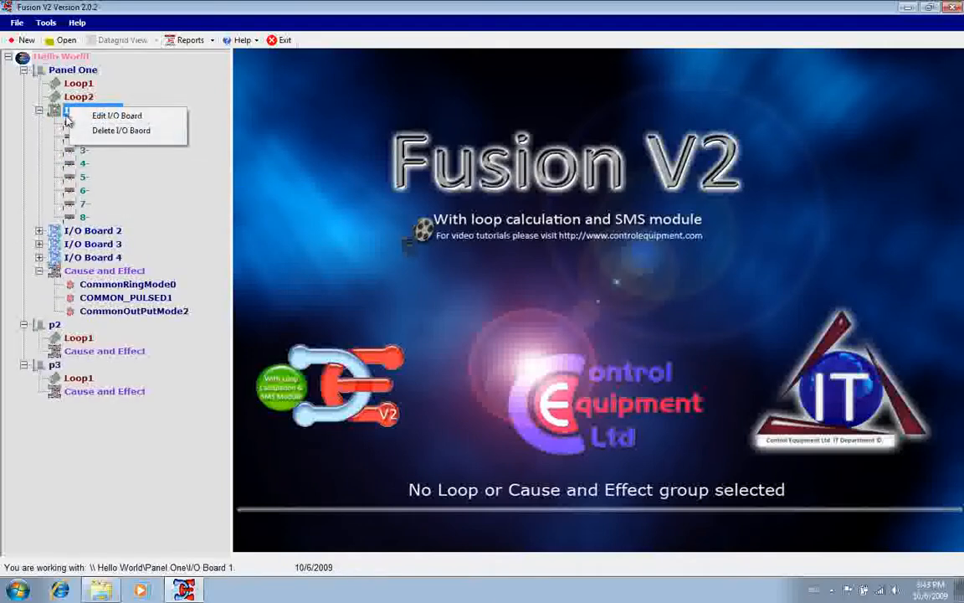
left_click(40, 110)
left_click(39, 111)
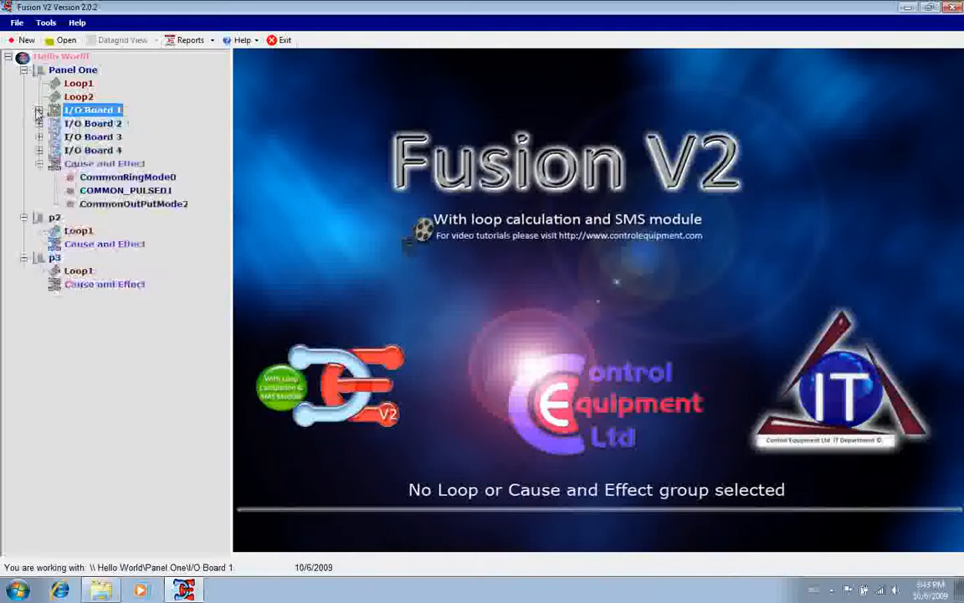
right_click(67, 72)
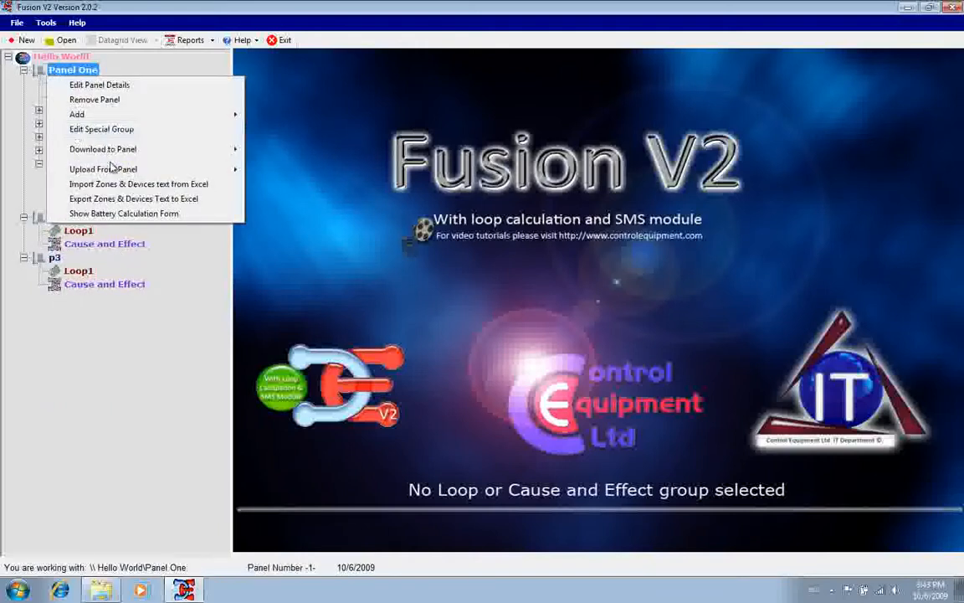
left_click(59, 40)
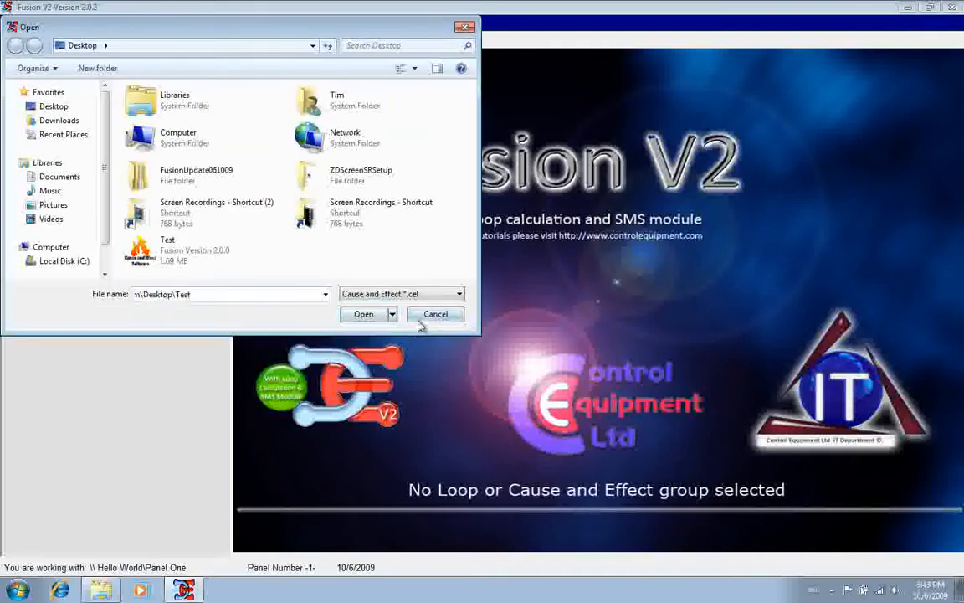
left_click(427, 318)
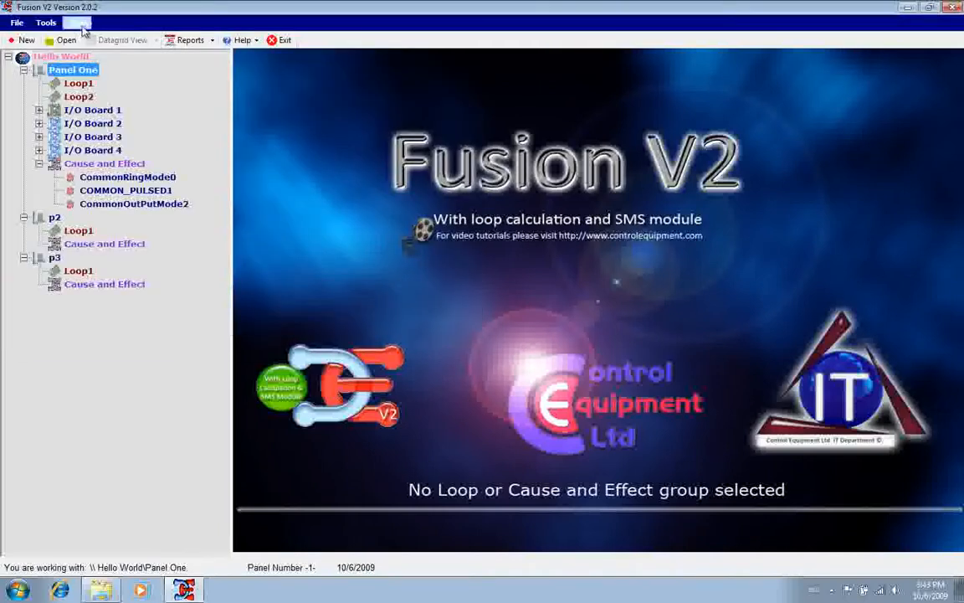
left_click(211, 40)
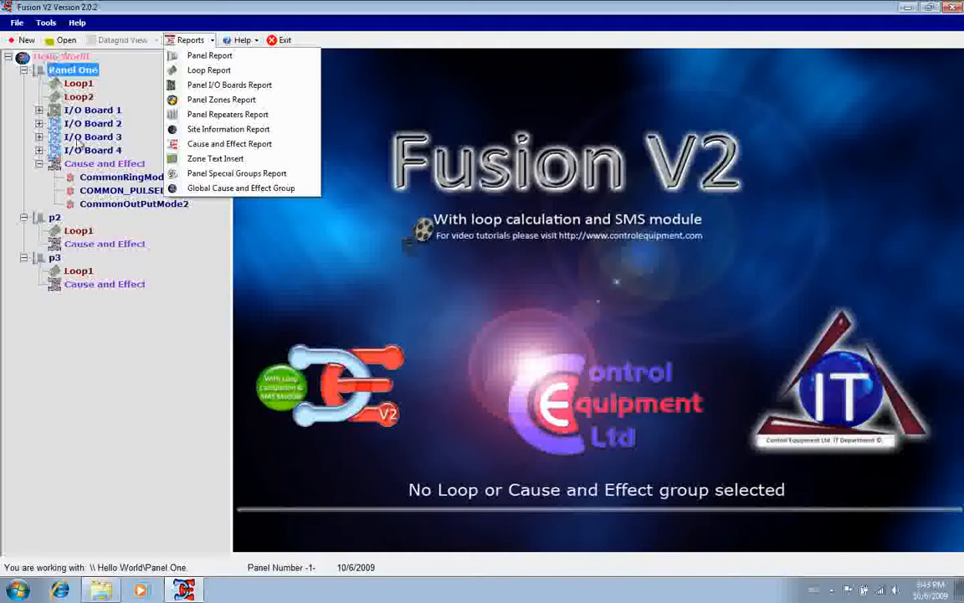
right_click(83, 73)
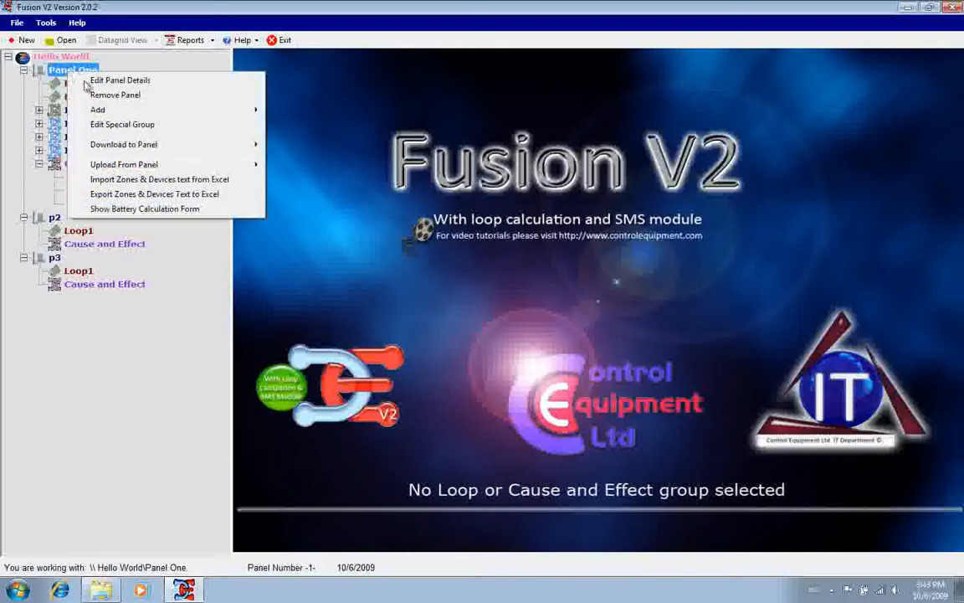
mouse_move(137, 112)
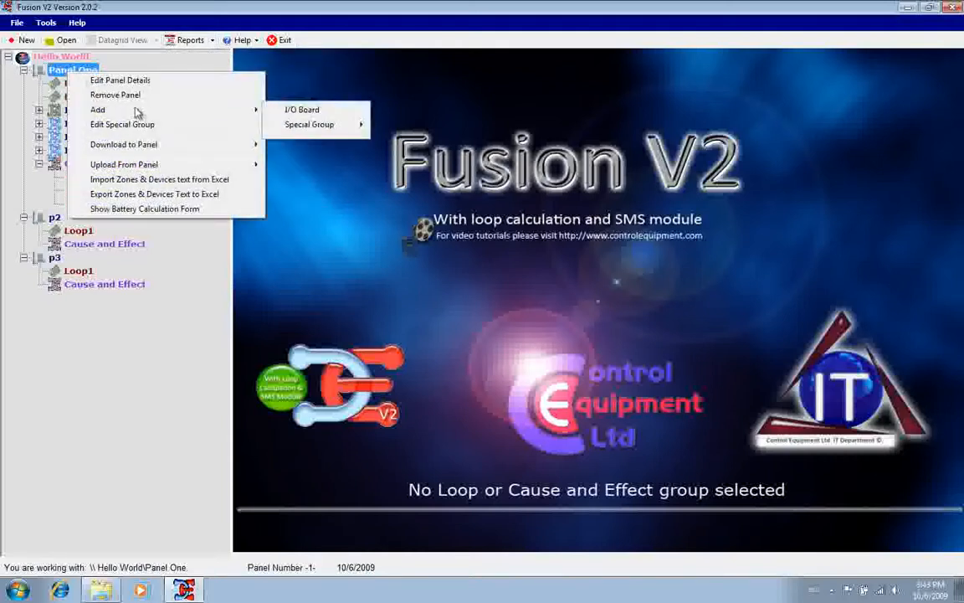
right_click(67, 59)
mouse_move(100, 70)
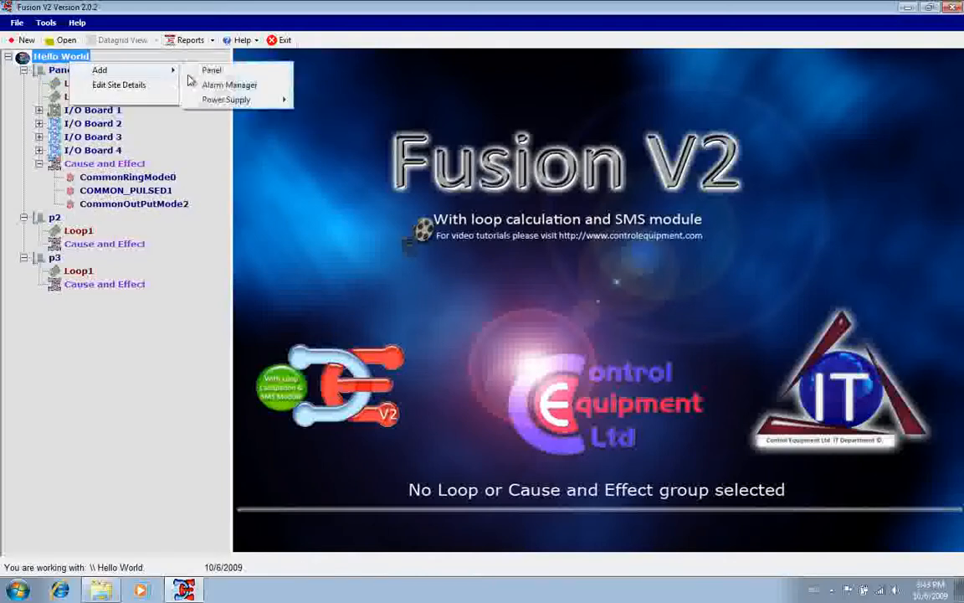
mouse_move(213, 101)
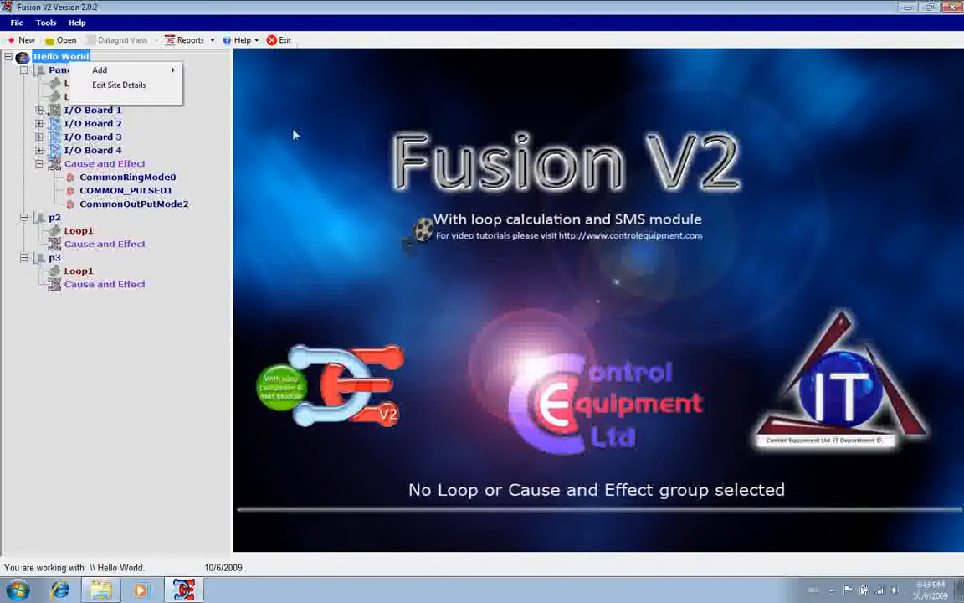
left_click(218, 120)
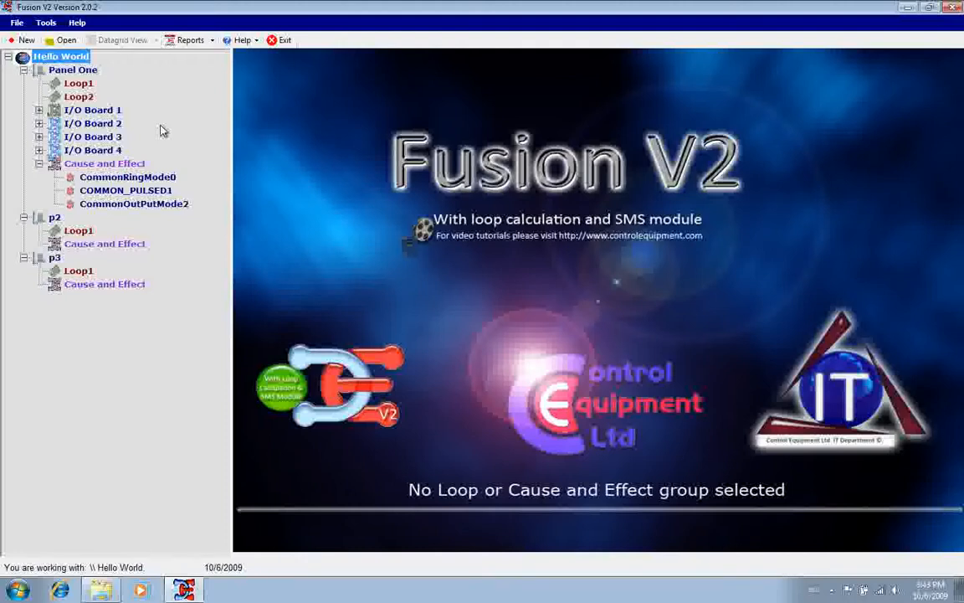
Exit Fusion V2
left_click(950, 10)
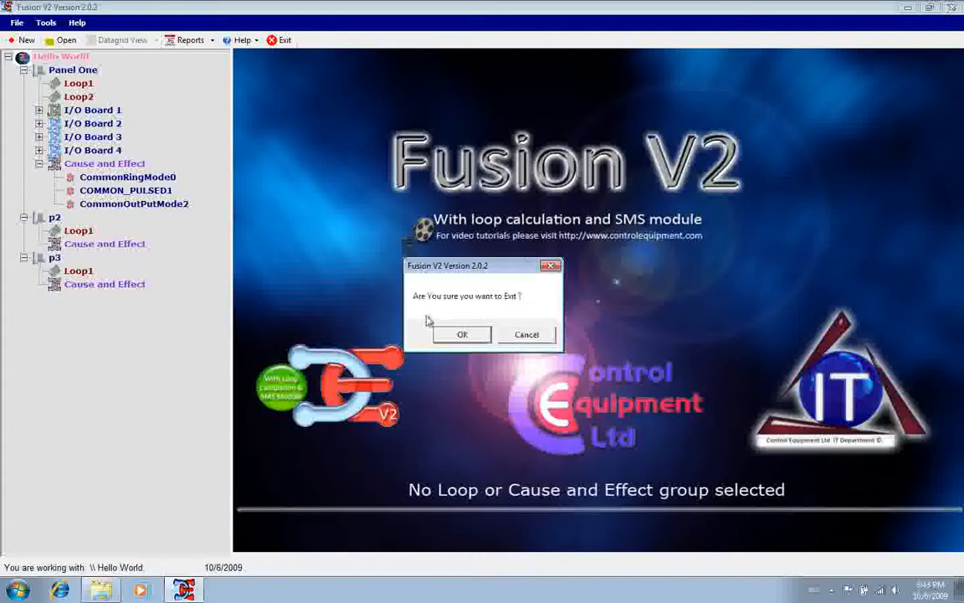